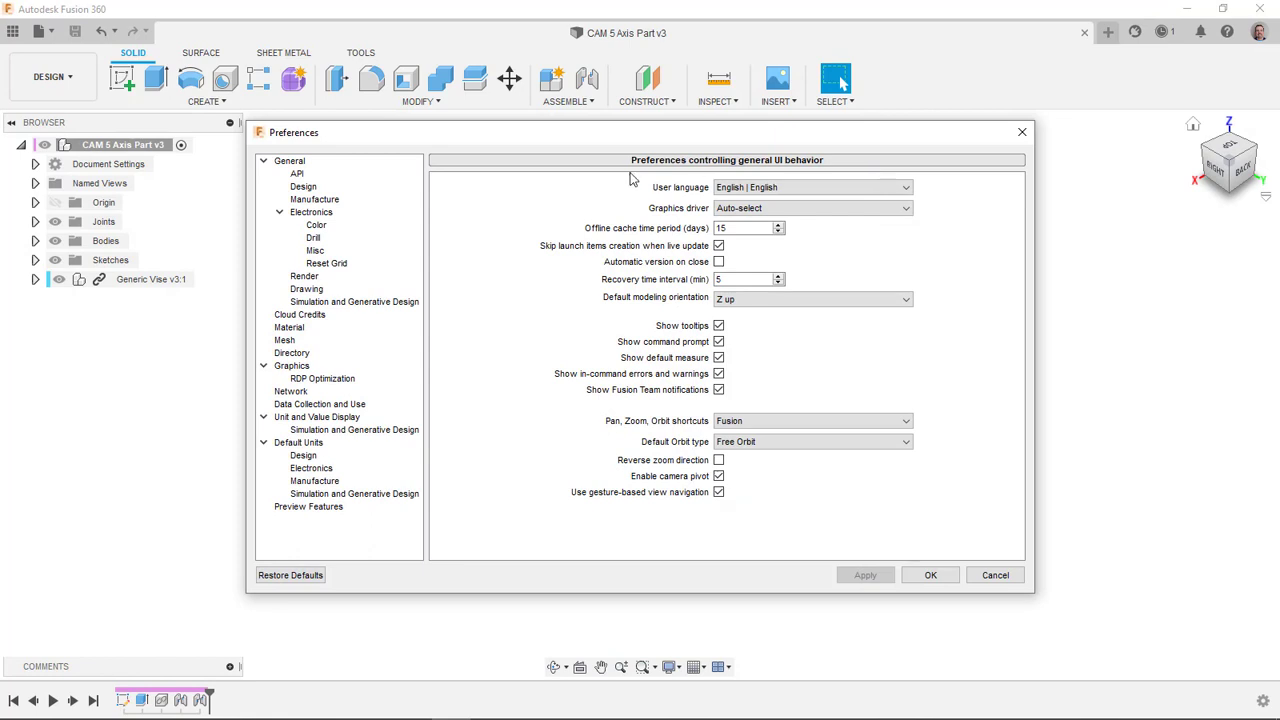
Review the Manufacture preview features in the preferences, checking Machine Builder and Machine Simulation, and accept the preferences
{"action": "left_click", "coordinate": [308, 506]}
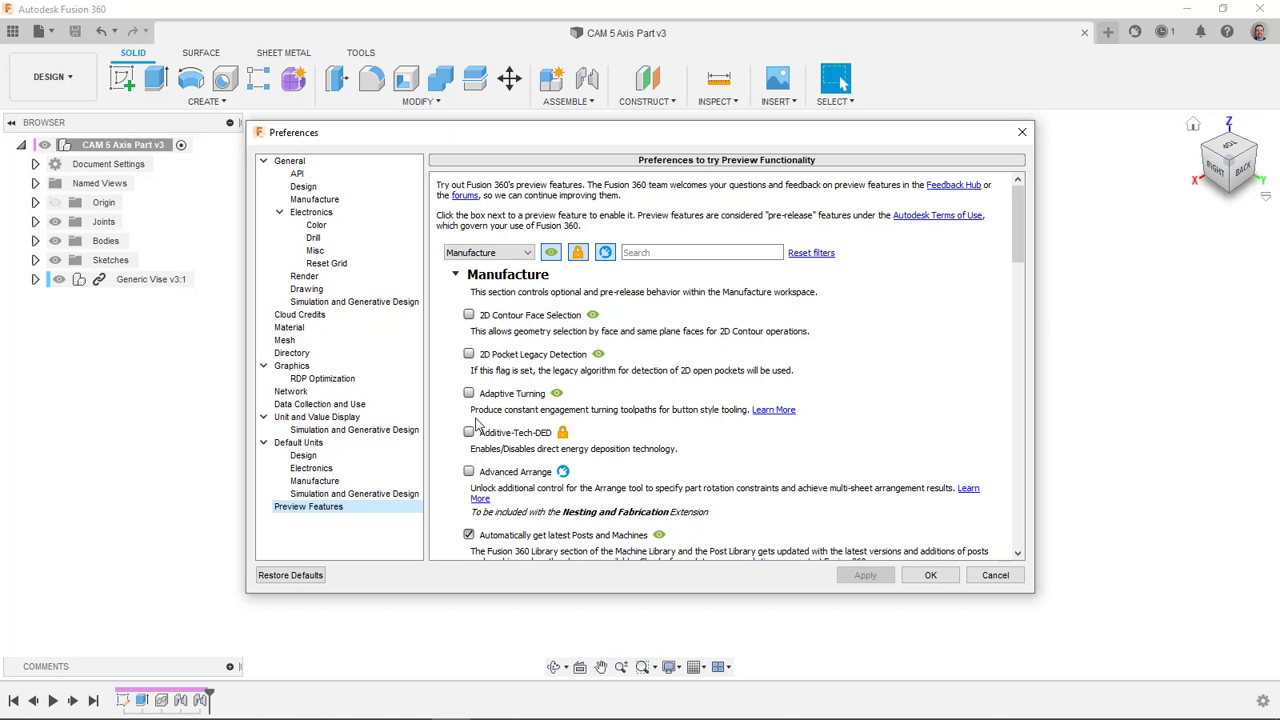
{"action": "left_click", "coordinate": [492, 254]}
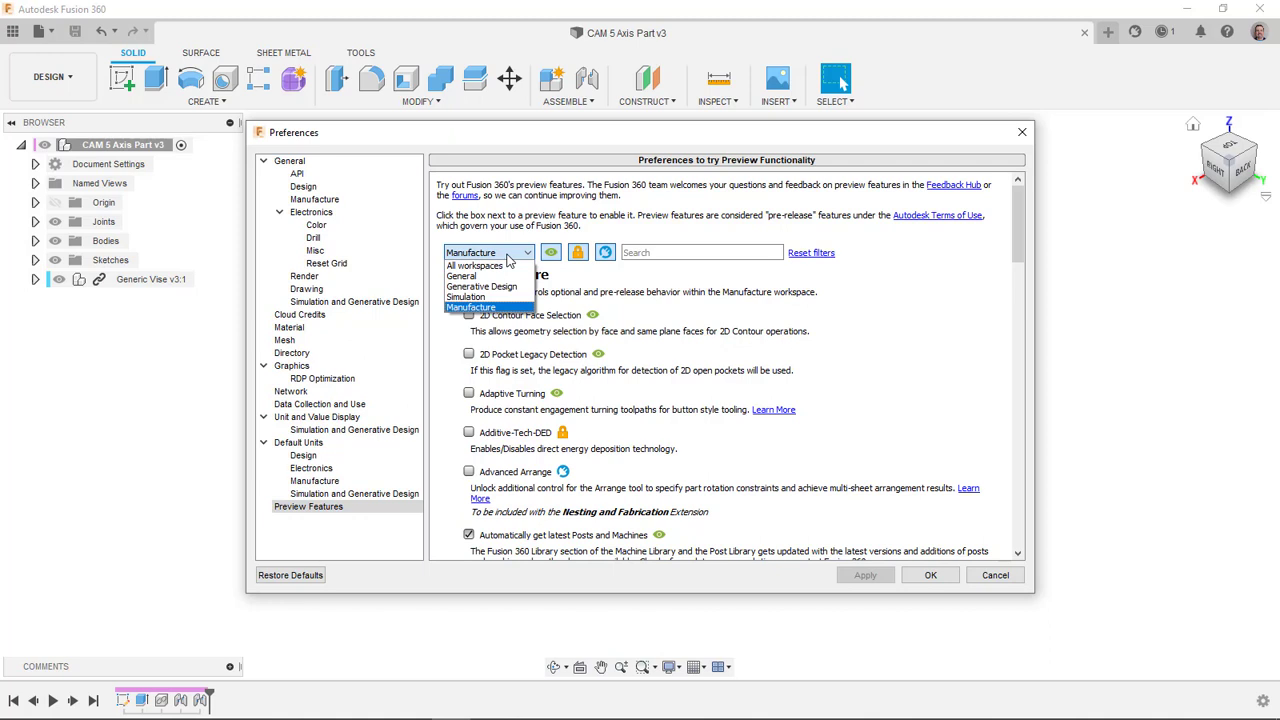
{"action": "left_click", "coordinate": [472, 307]}
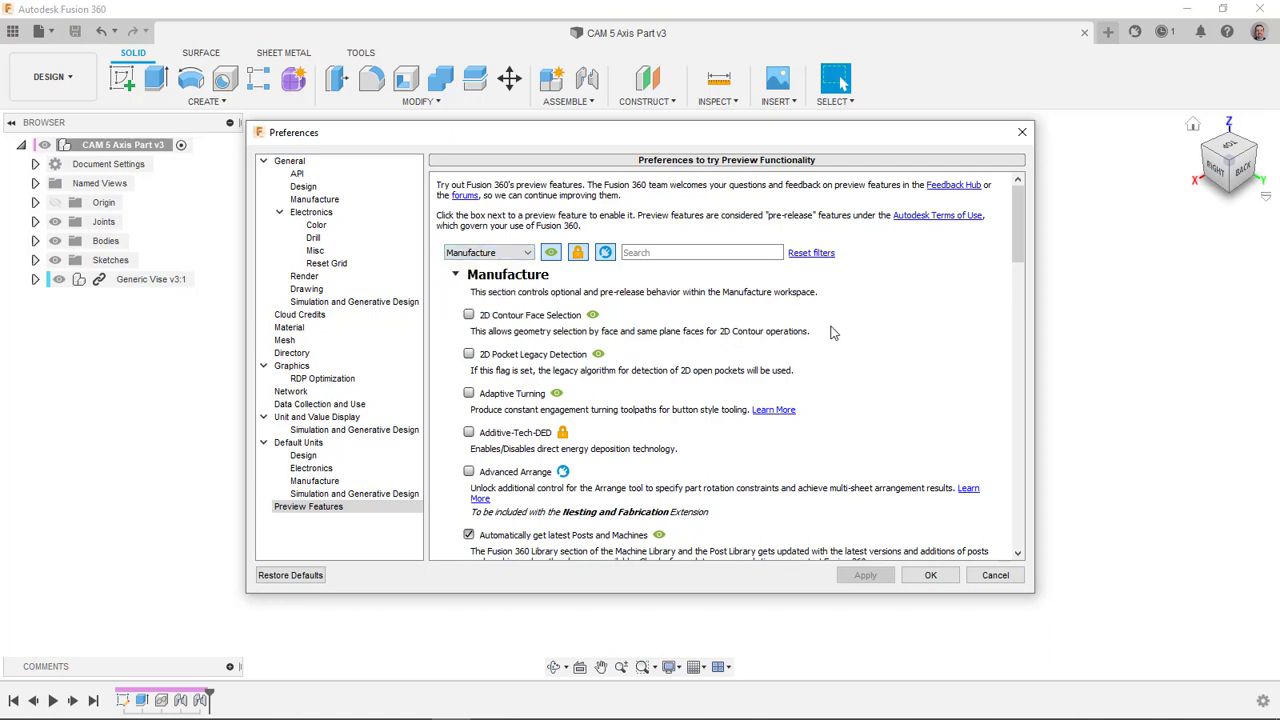
{"action": "scroll", "coordinate": [833, 332], "scroll_direction": "down", "scroll_amount": 10}
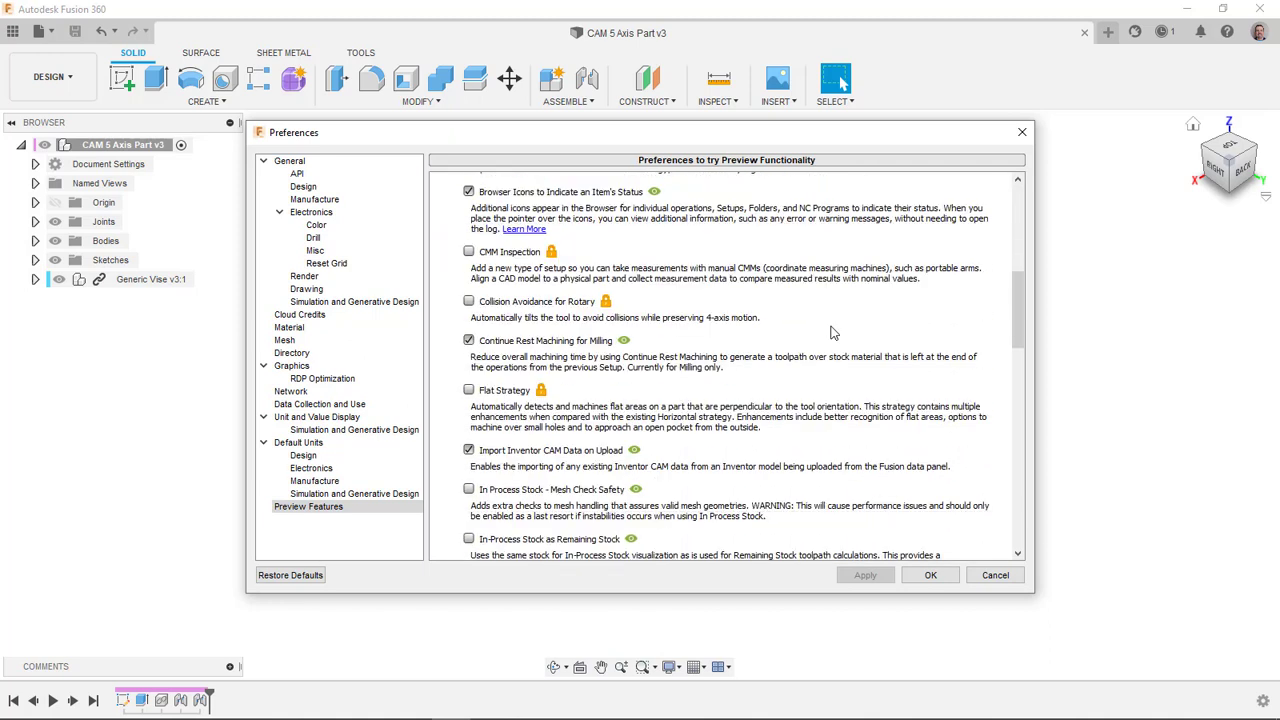
{"action": "scroll", "coordinate": [833, 332], "scroll_direction": "down", "scroll_amount": 4}
{"action": "scroll", "coordinate": [833, 332], "scroll_direction": "down", "scroll_amount": 5}
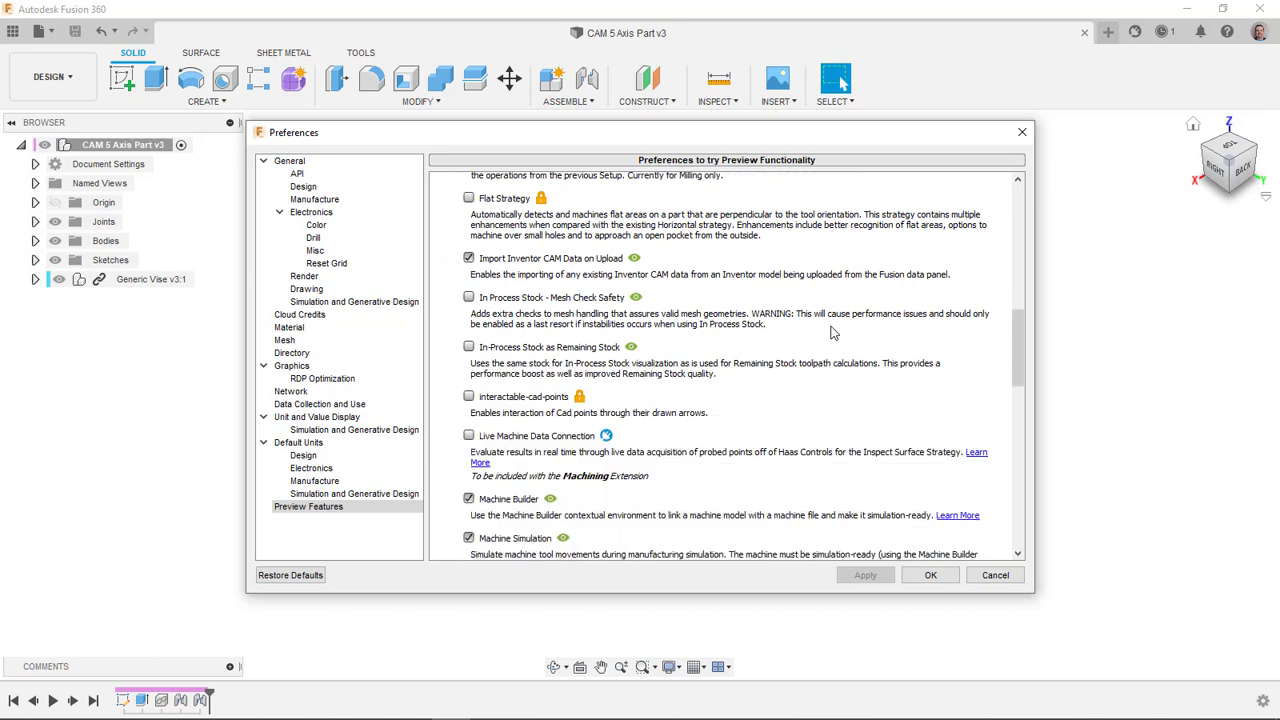
{"action": "left_click", "coordinate": [505, 400]}
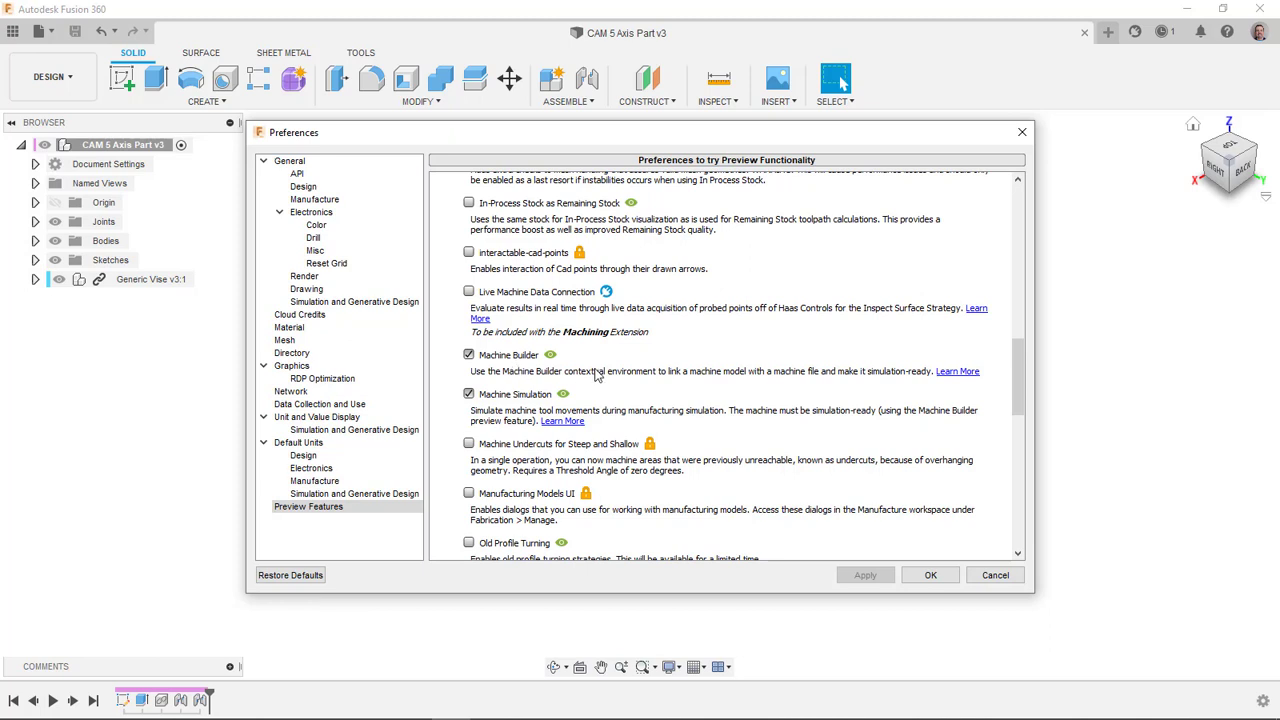
{"action": "scroll", "coordinate": [597, 374], "scroll_direction": "up", "scroll_amount": 3}
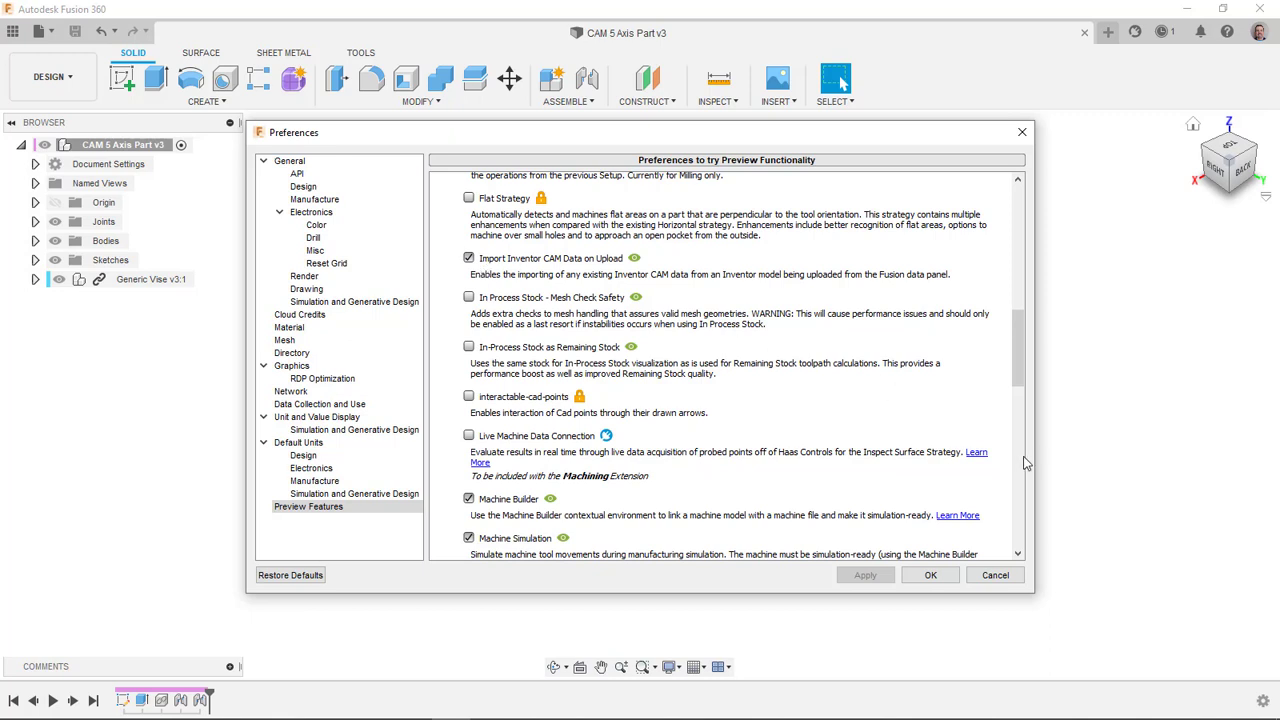
{"action": "left_click", "coordinate": [931, 576]}
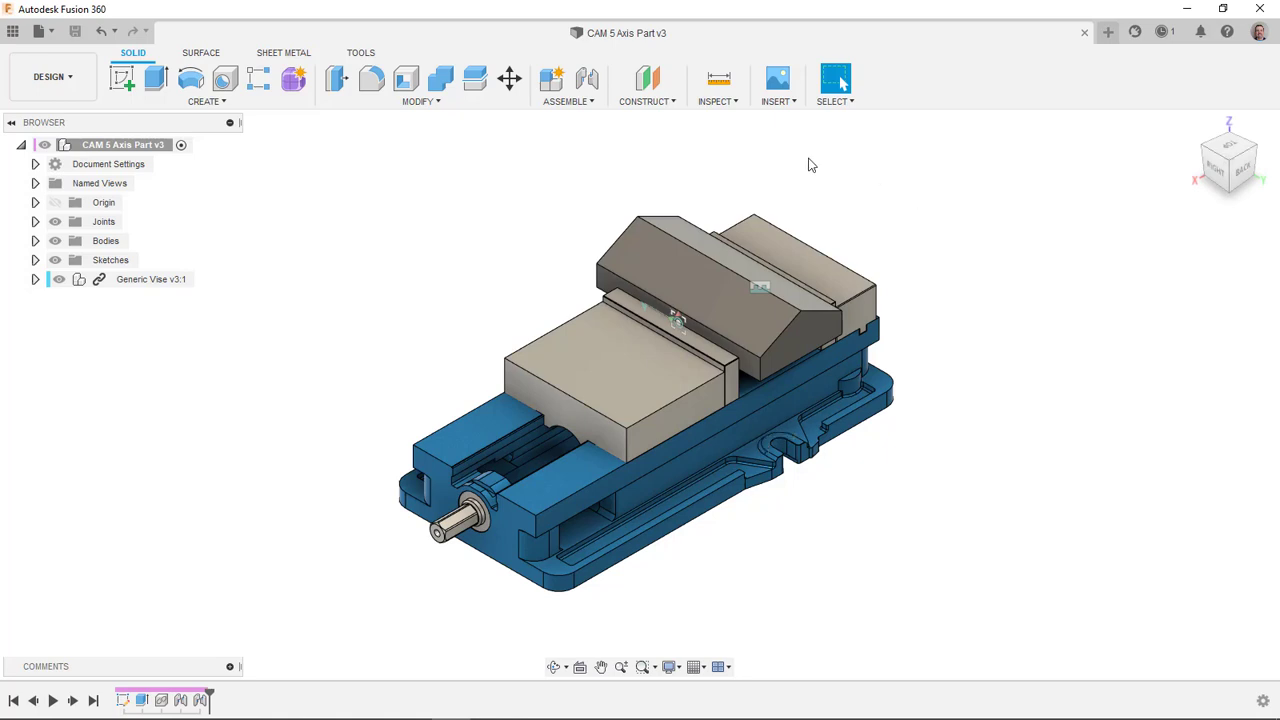
Switch from the Design workspace to the Manufacture workspace and bring the Haas machine model into close view
{"action": "left_click", "coordinate": [45, 80]}
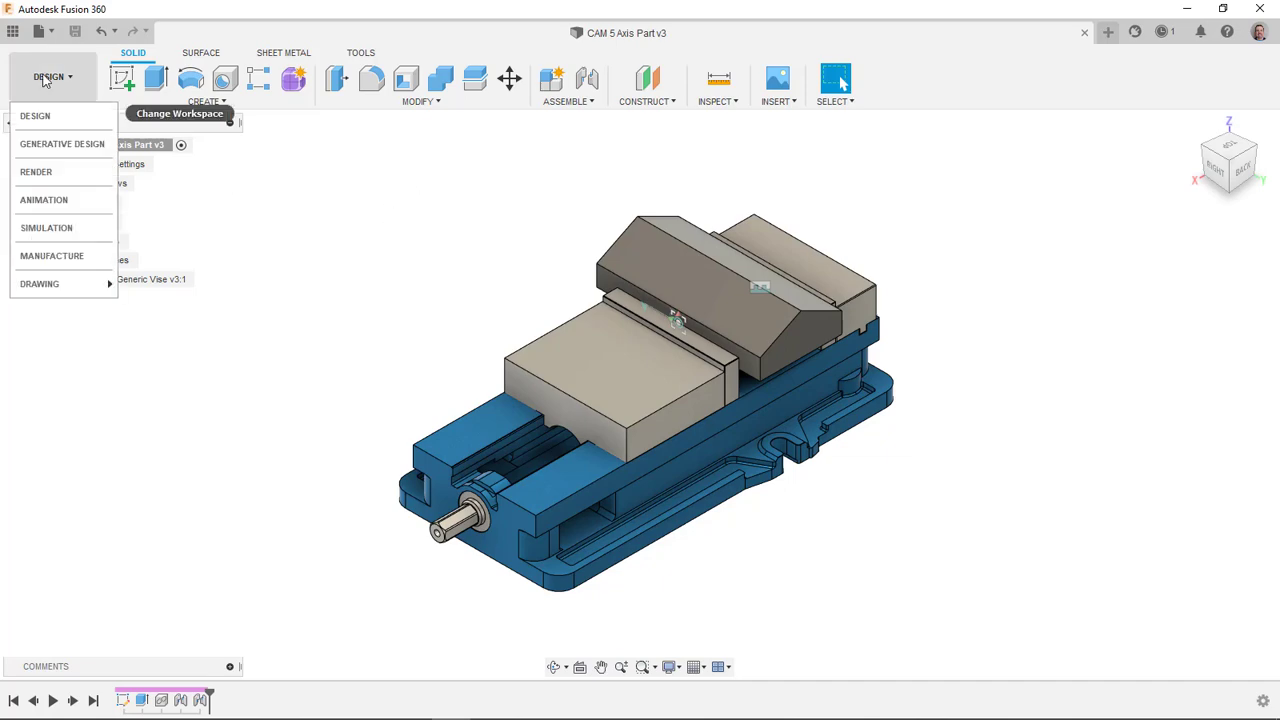
{"action": "left_click", "coordinate": [52, 256]}
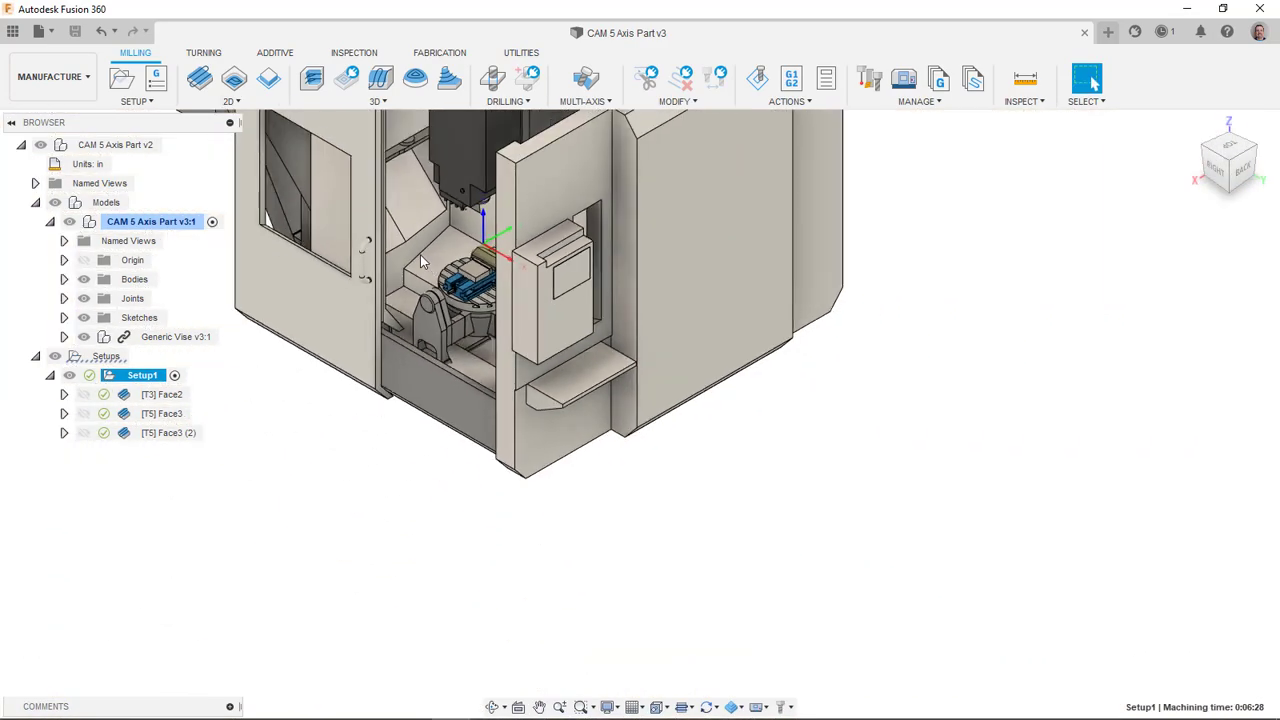
{"action": "scroll", "coordinate": [316, 196], "scroll_direction": "up", "scroll_amount": 3}
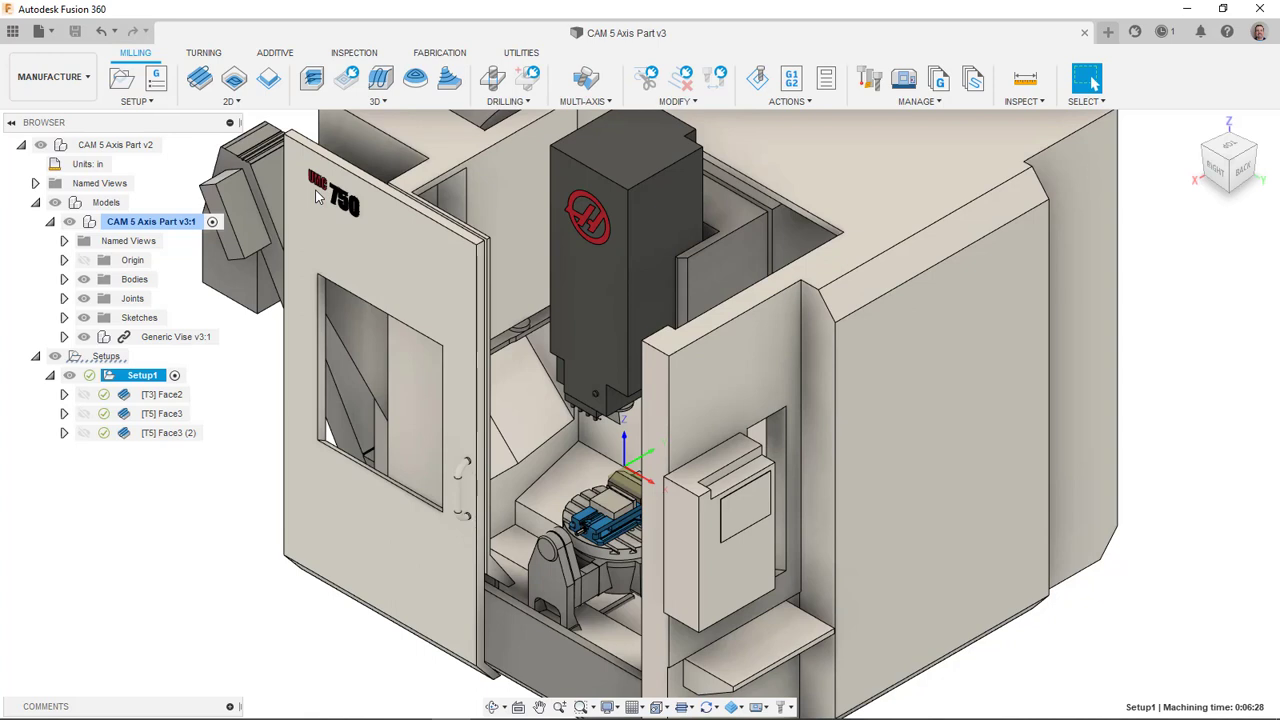
{"action": "middle_click_drag", "start_coordinate": [276, 334], "coordinate": [308, 320]}
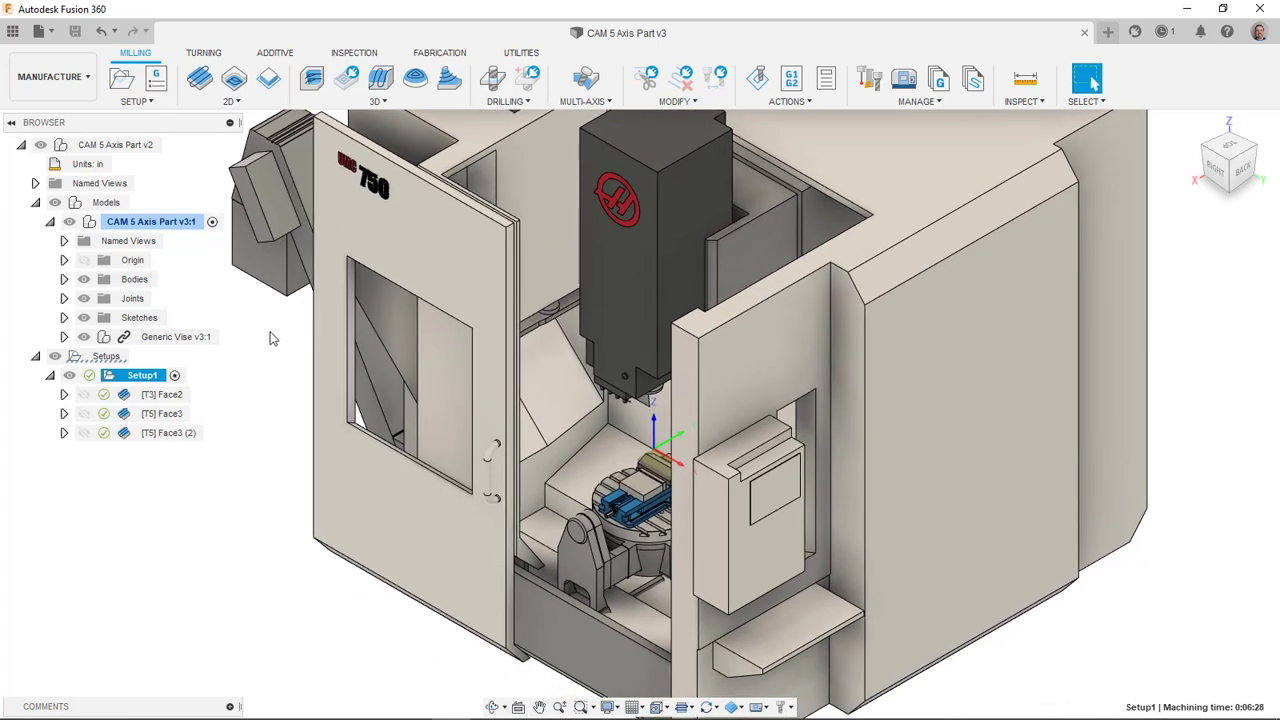
Open Setup1 for editing and inspect its HAAS UMC-750 entry among the document's machines in the Machine Library
{"action": "right_click", "coordinate": [112, 357]}
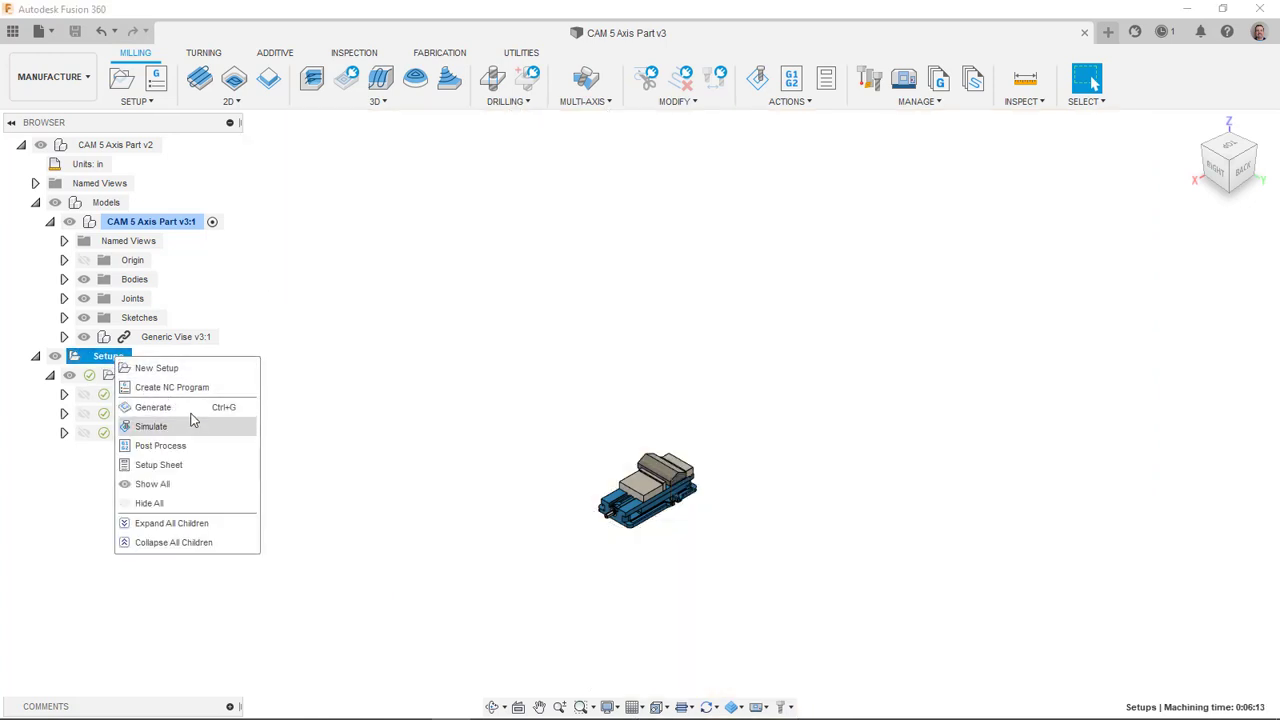
{"action": "left_click", "coordinate": [320, 356]}
{"action": "right_click", "coordinate": [152, 378]}
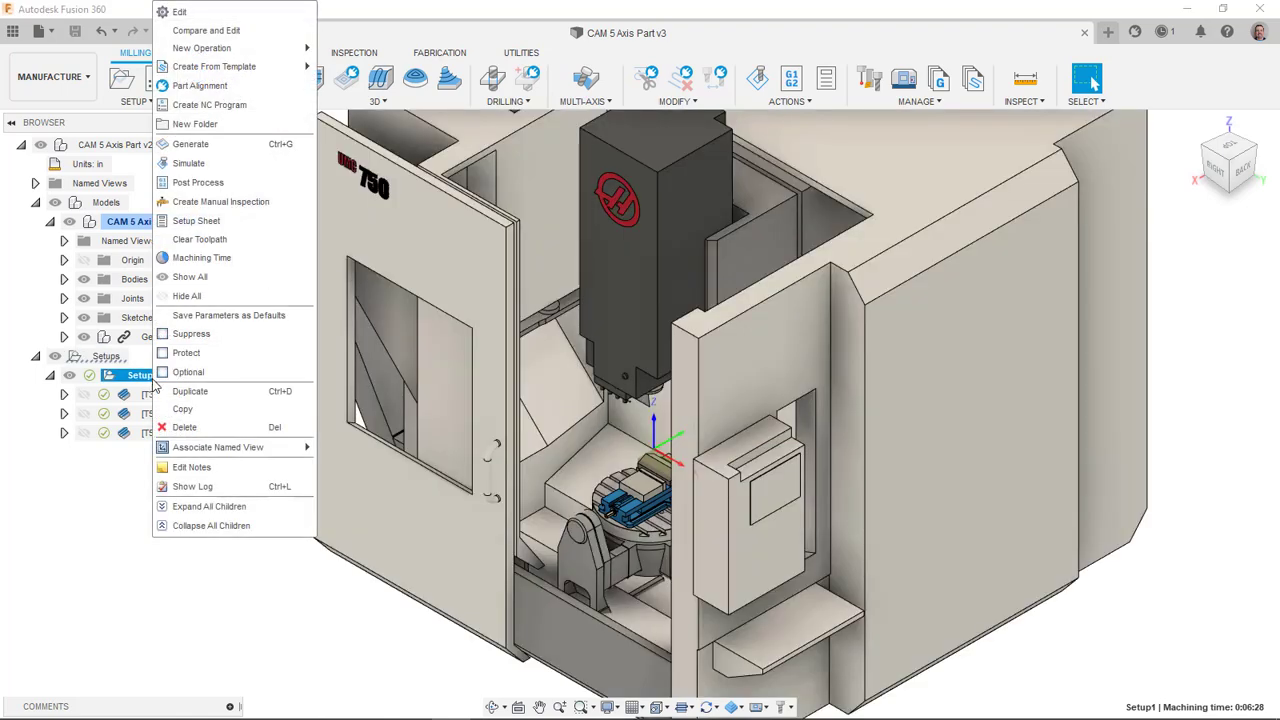
{"action": "left_click", "coordinate": [203, 18]}
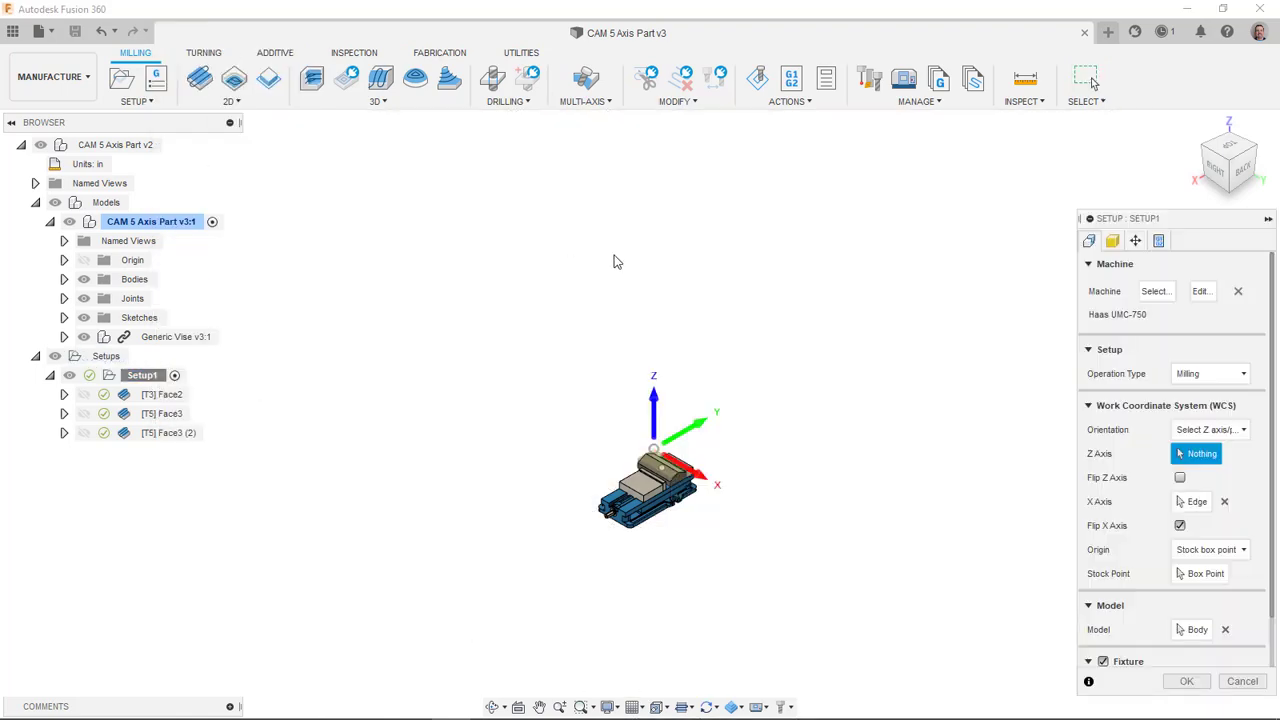
{"action": "left_click", "coordinate": [1170, 293]}
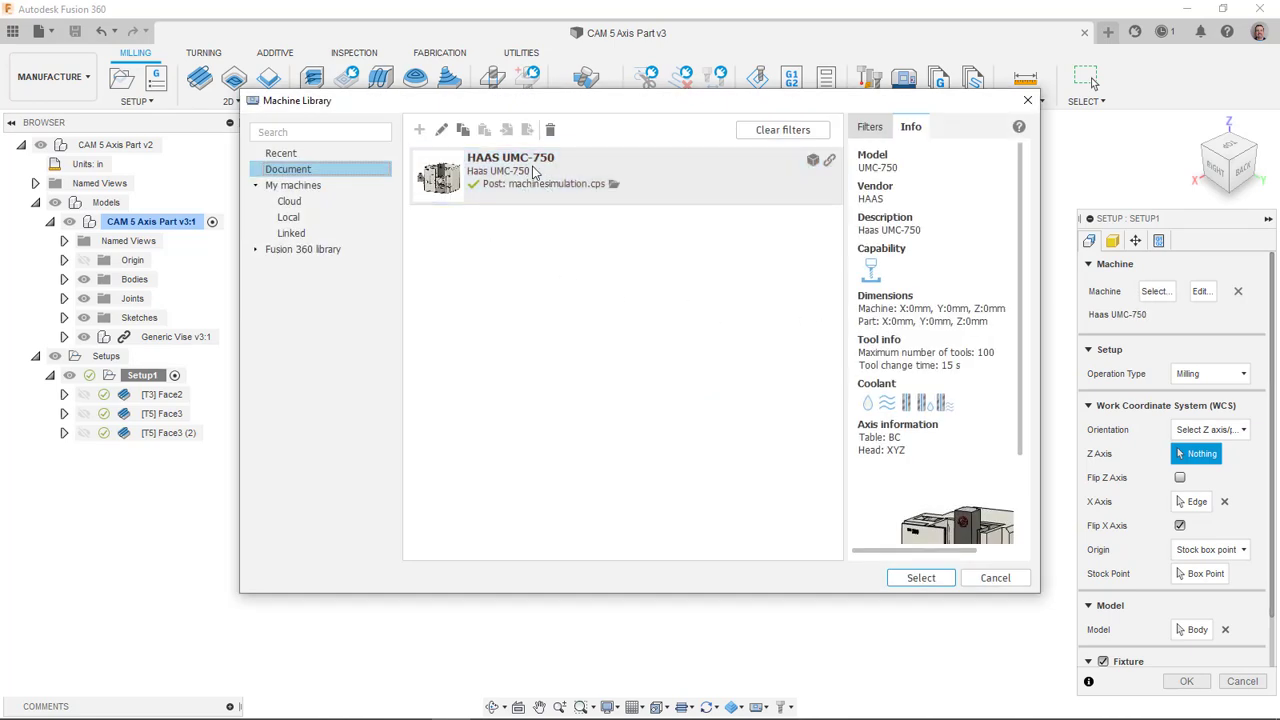
{"action": "left_click", "coordinate": [535, 172]}
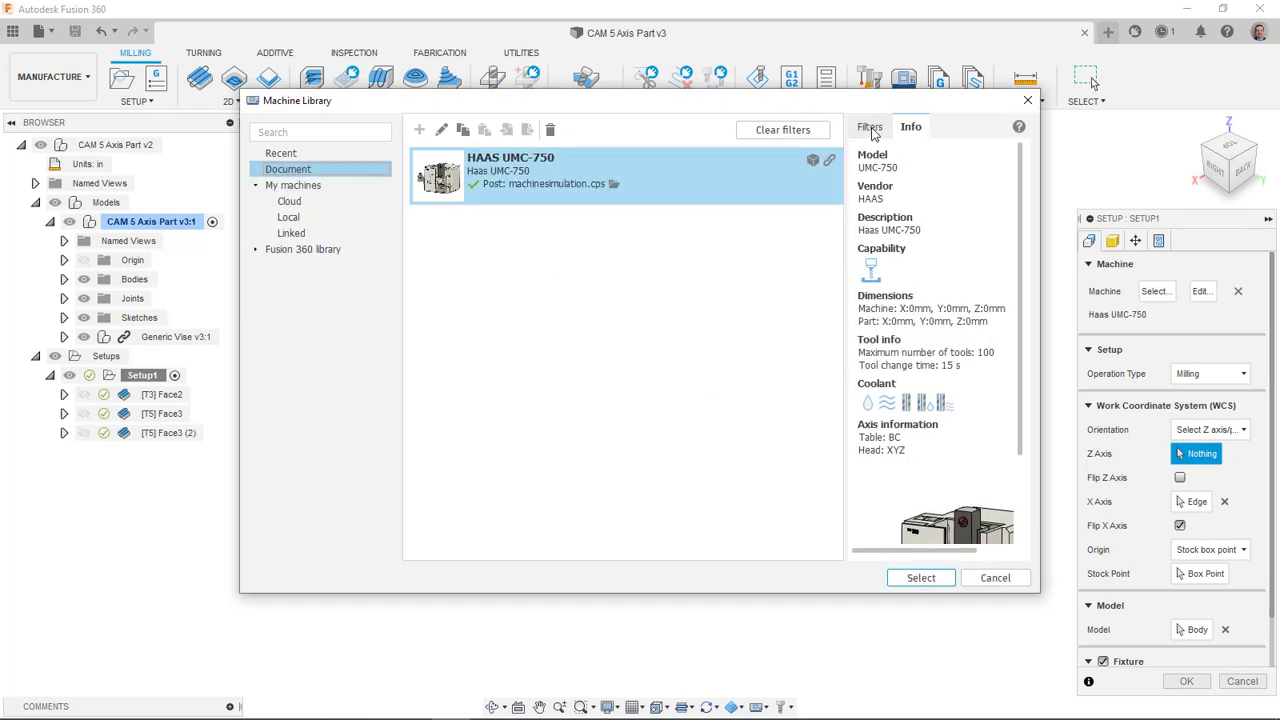
Browse the Fusion 360 machine library filtered to simulation-ready milling machines, and close the library and setup without picking another machine
{"action": "left_click", "coordinate": [870, 128]}
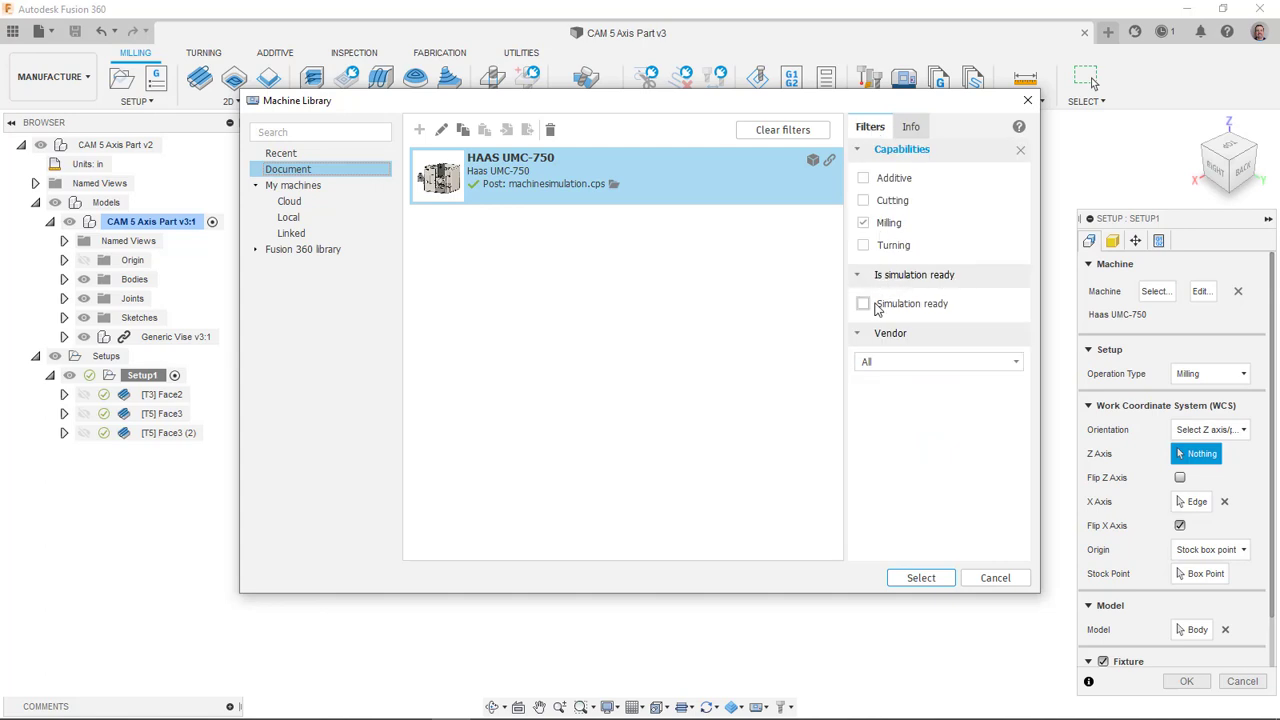
{"action": "left_click", "coordinate": [863, 303]}
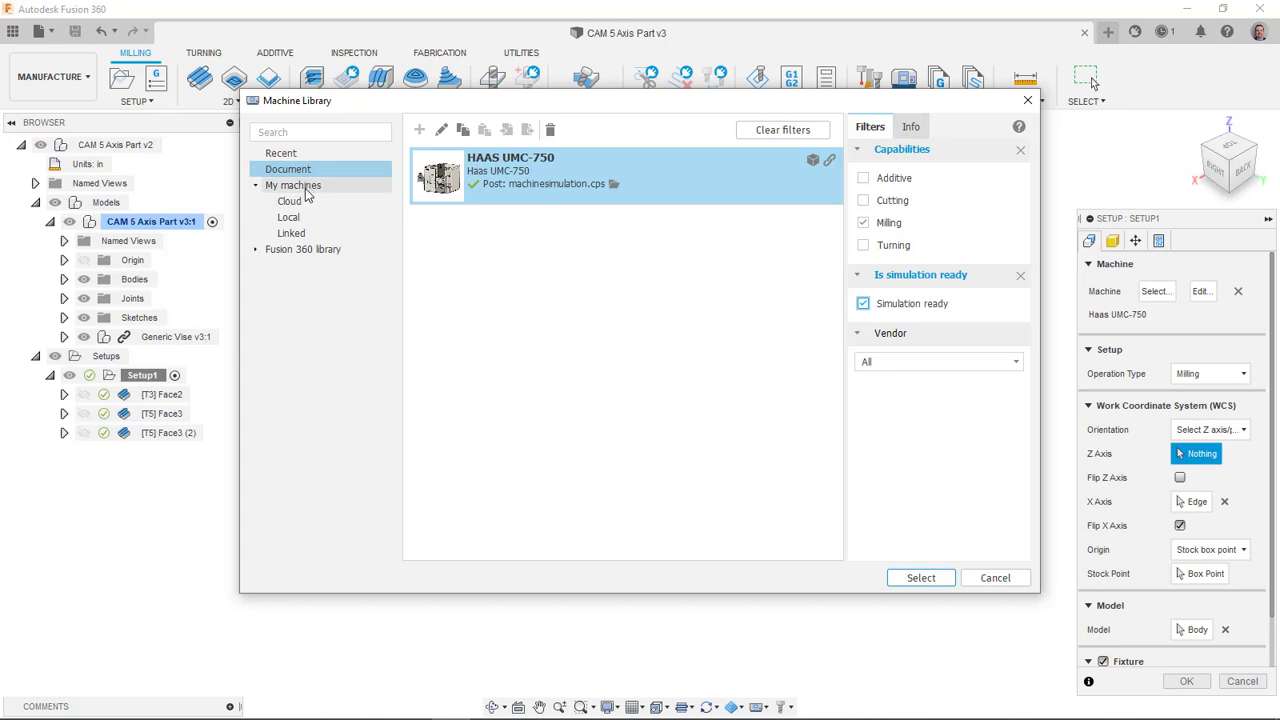
{"action": "left_click", "coordinate": [295, 250]}
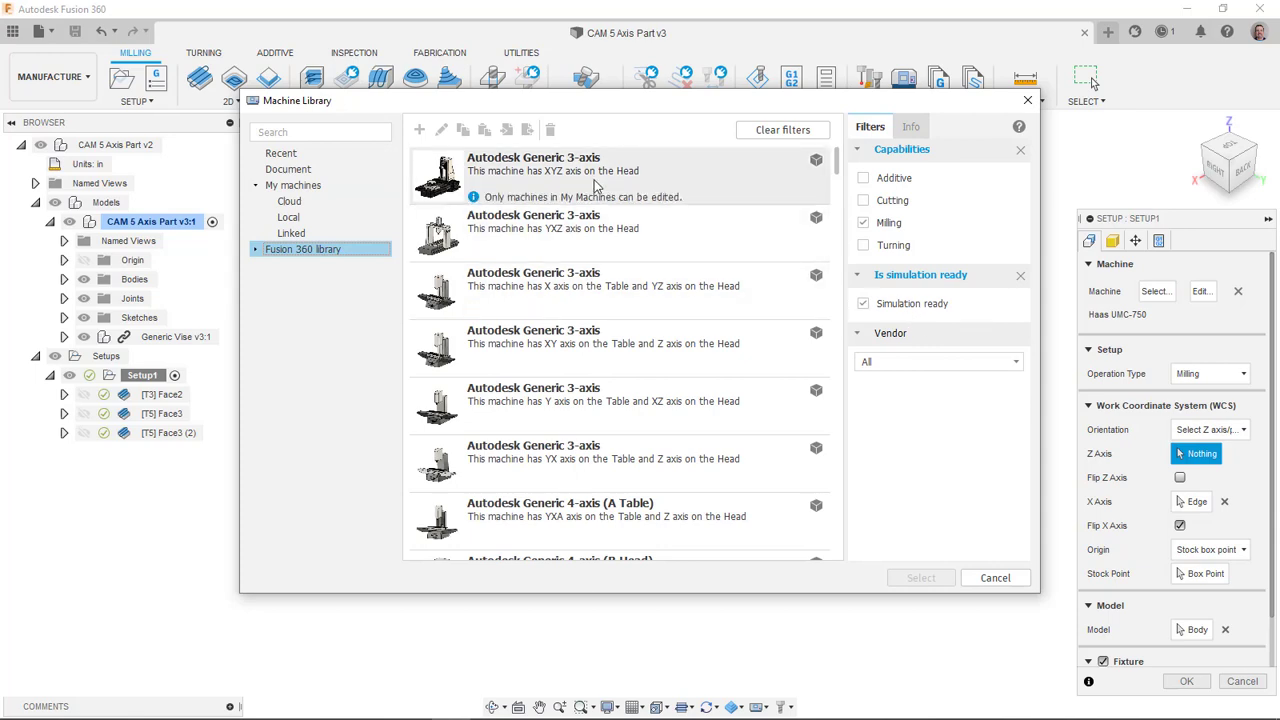
{"action": "scroll", "coordinate": [598, 190], "scroll_direction": "down", "scroll_amount": 10}
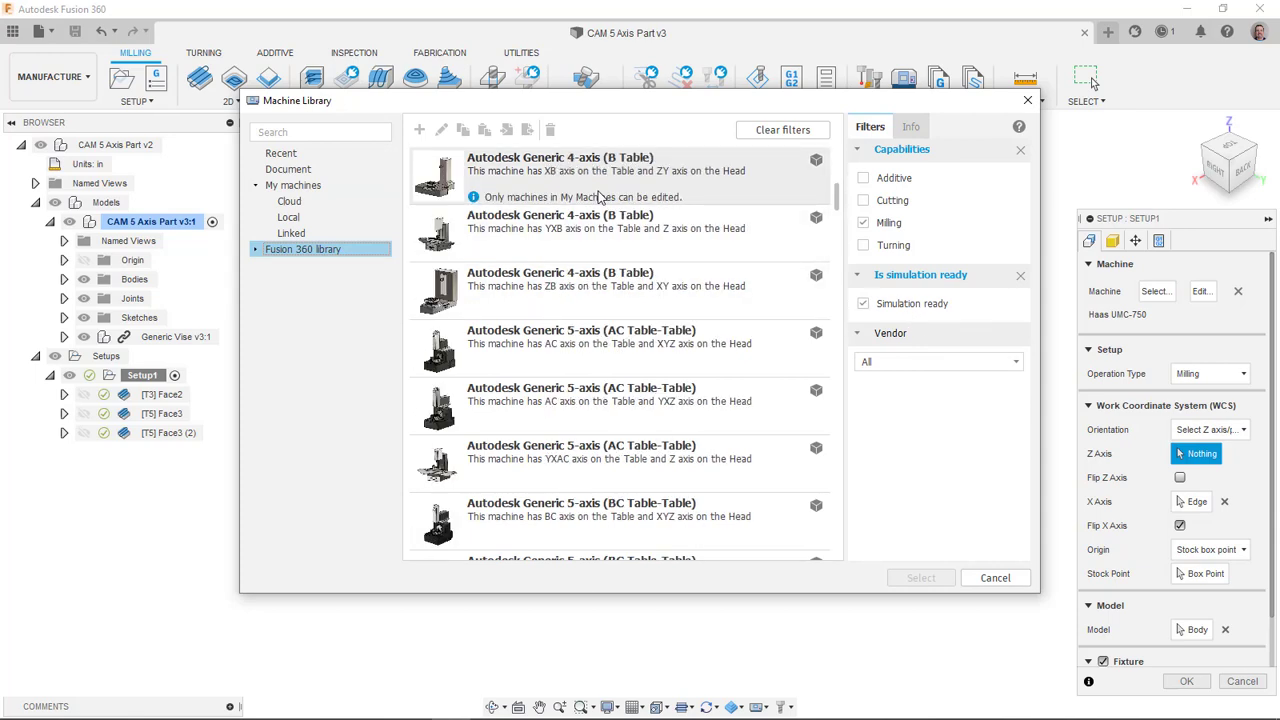
{"action": "scroll", "coordinate": [598, 196], "scroll_direction": "down", "scroll_amount": 15}
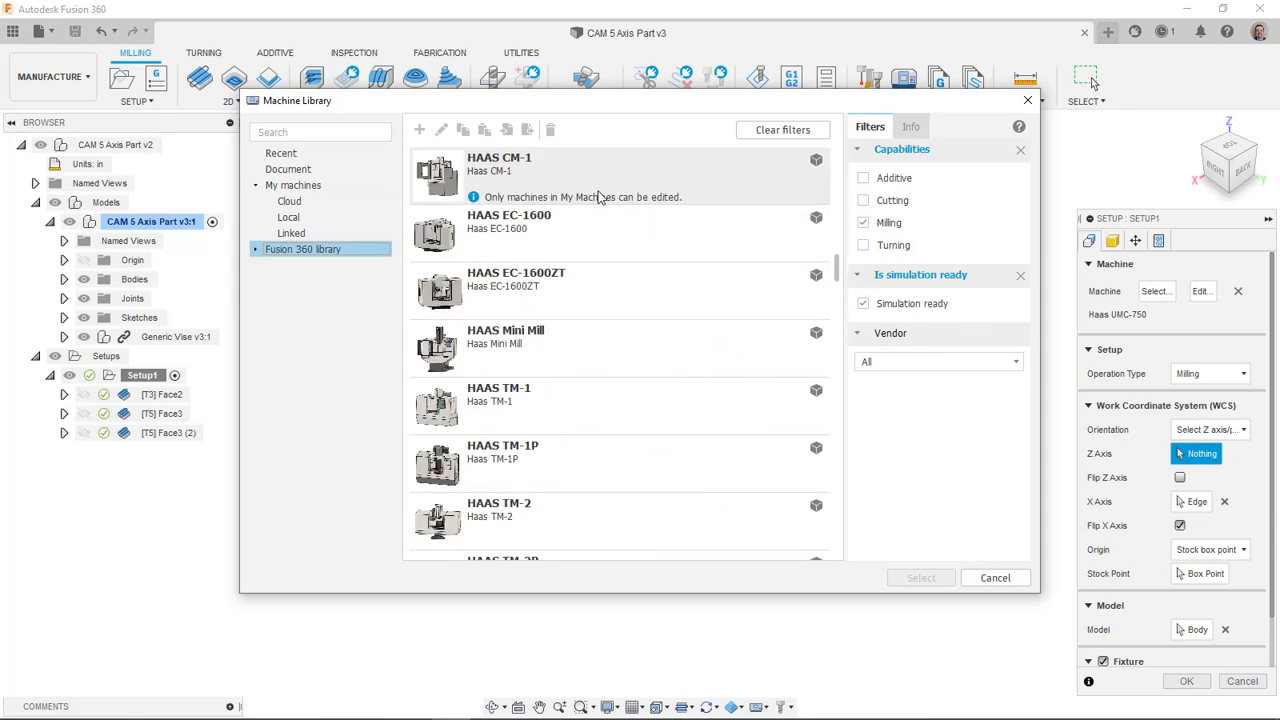
{"action": "scroll", "coordinate": [598, 196], "scroll_direction": "down", "scroll_amount": 15}
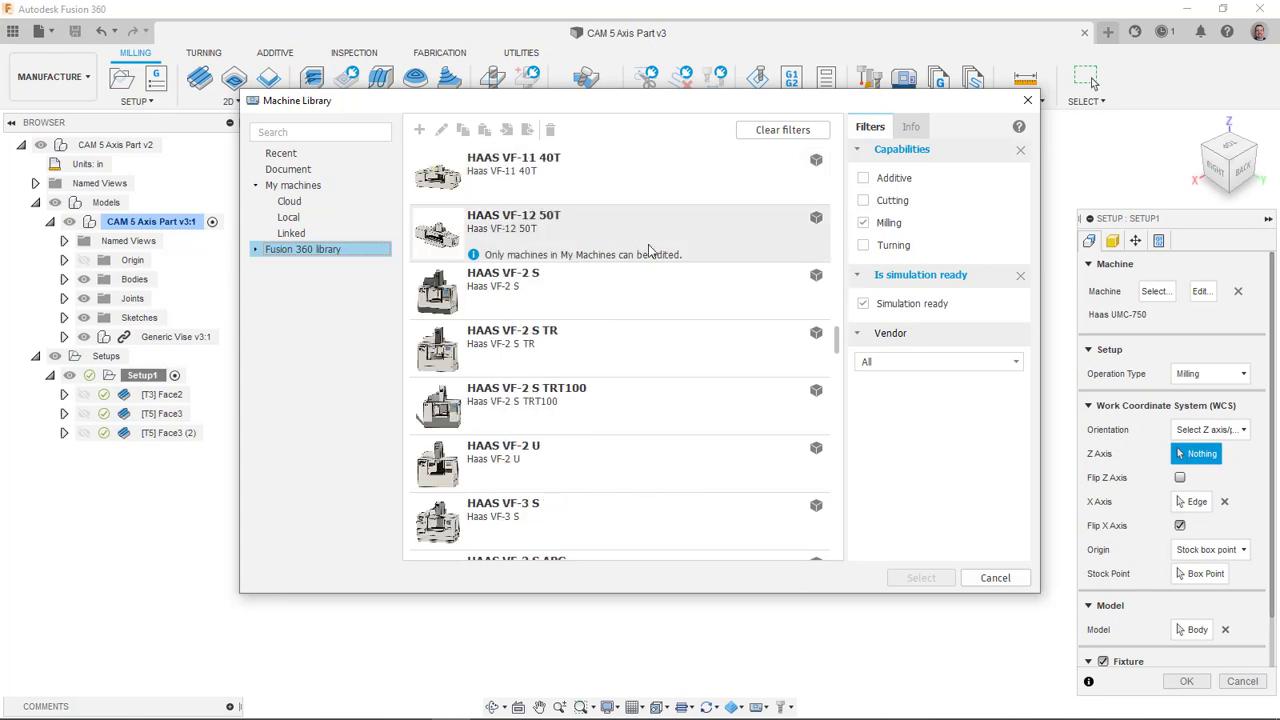
{"action": "scroll", "coordinate": [648, 249], "scroll_direction": "down", "scroll_amount": 15}
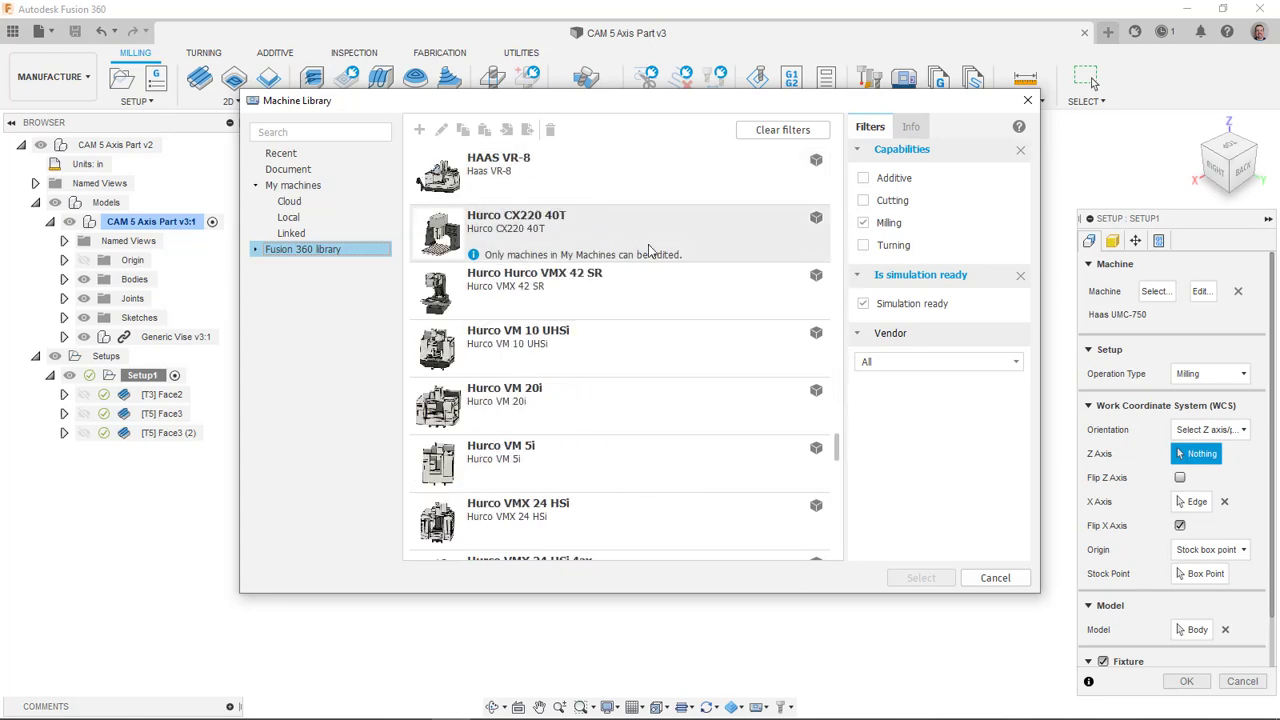
{"action": "scroll", "coordinate": [648, 249], "scroll_direction": "down", "scroll_amount": 15}
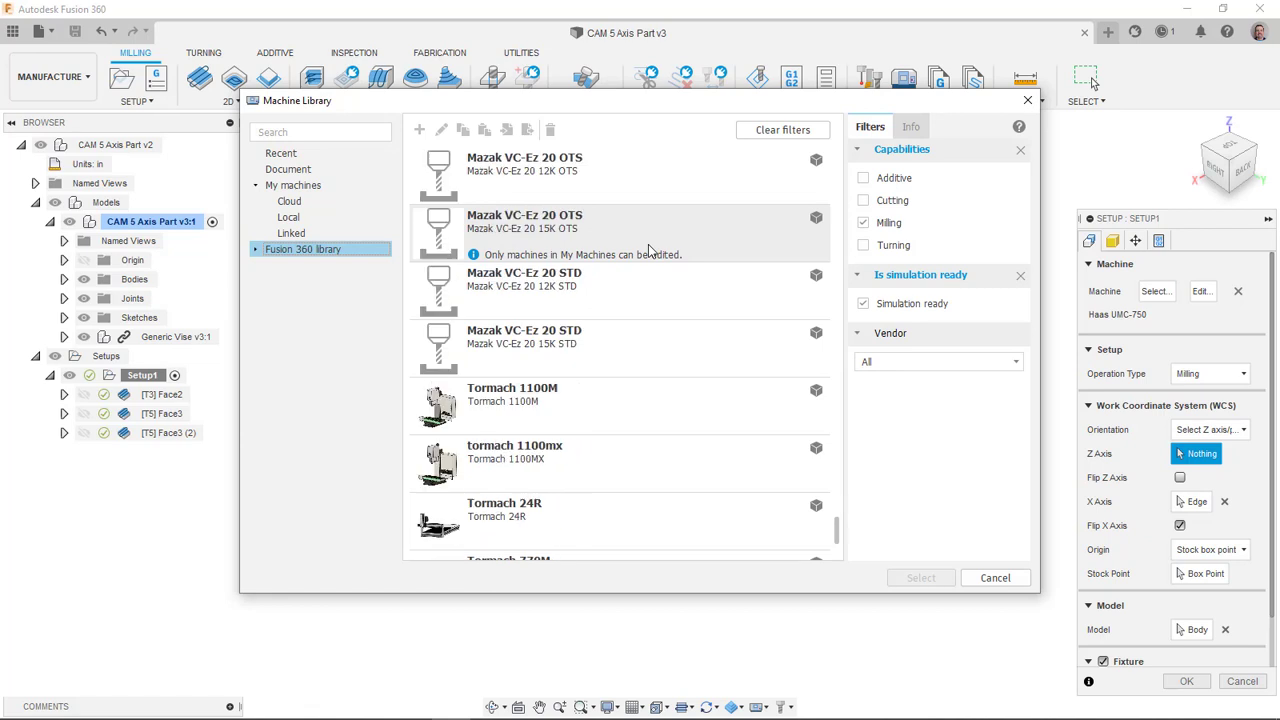
{"action": "scroll", "coordinate": [648, 249], "scroll_direction": "down", "scroll_amount": 5}
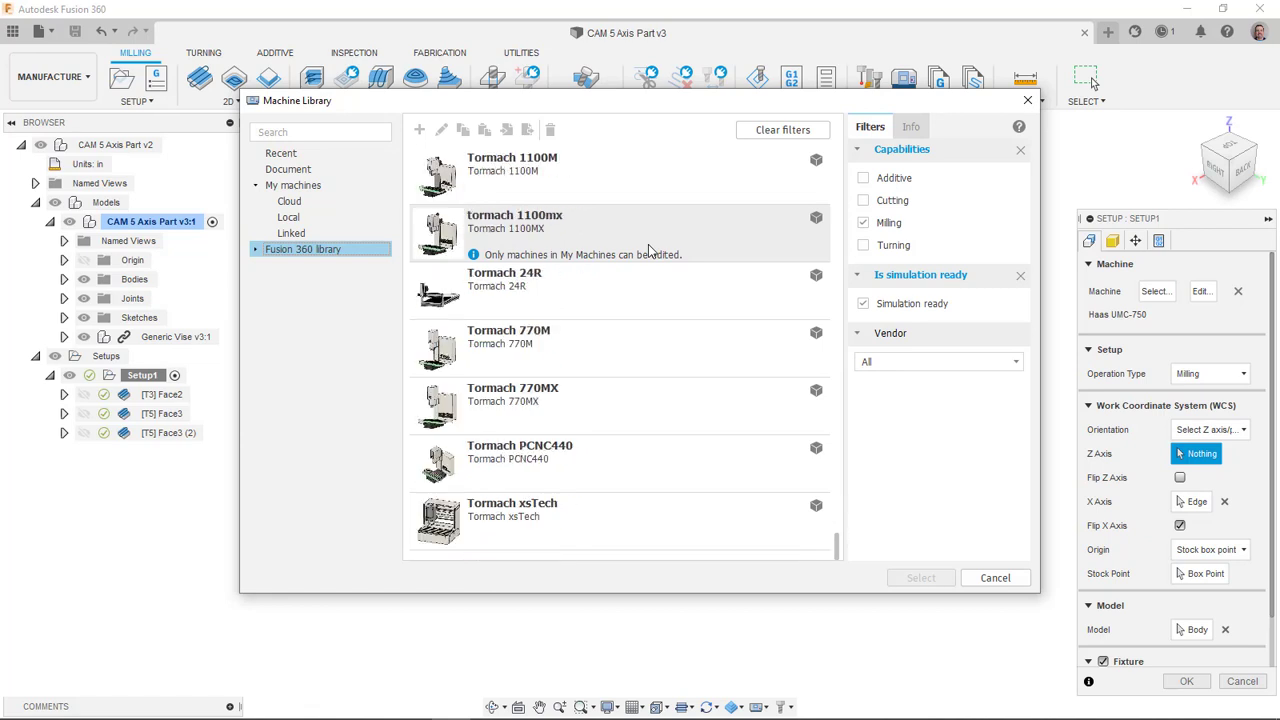
{"action": "left_click", "coordinate": [993, 580]}
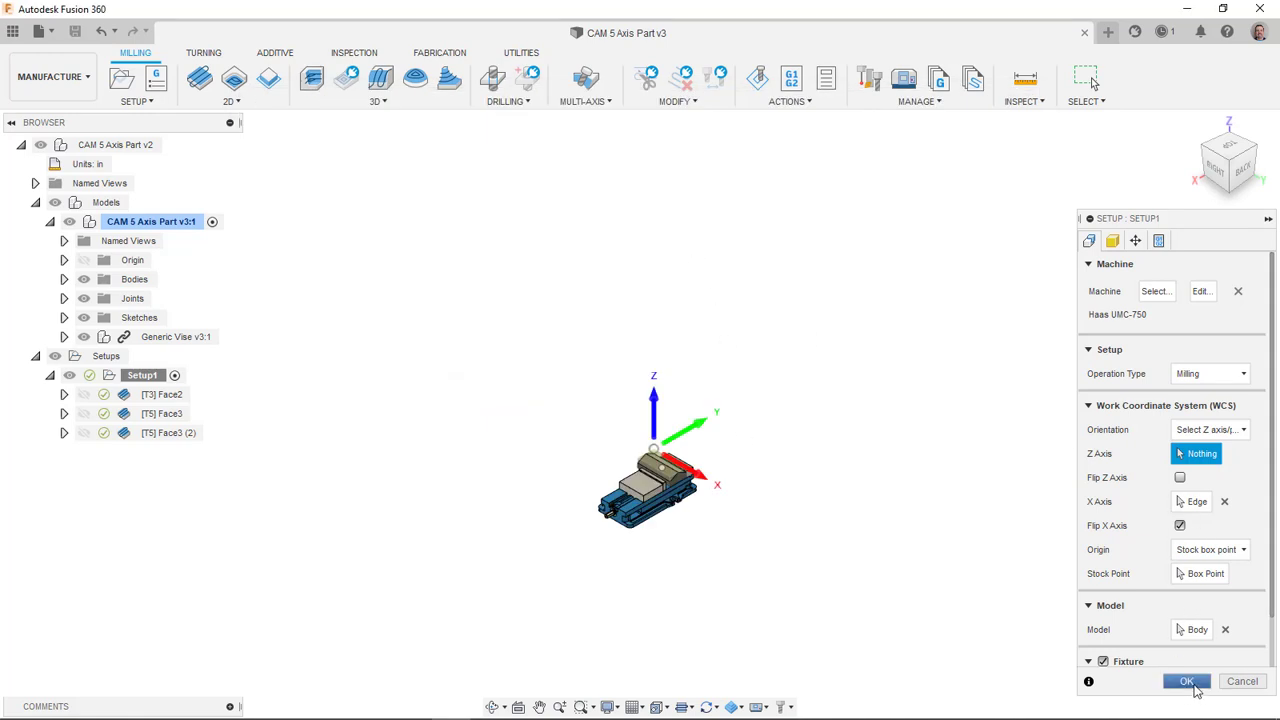
{"action": "left_click", "coordinate": [1186, 681]}
Examine the stock and vise on the rotary table inside the machine from several angles, including the right side
{"action": "scroll", "coordinate": [769, 264], "scroll_direction": "up", "scroll_amount": 3}
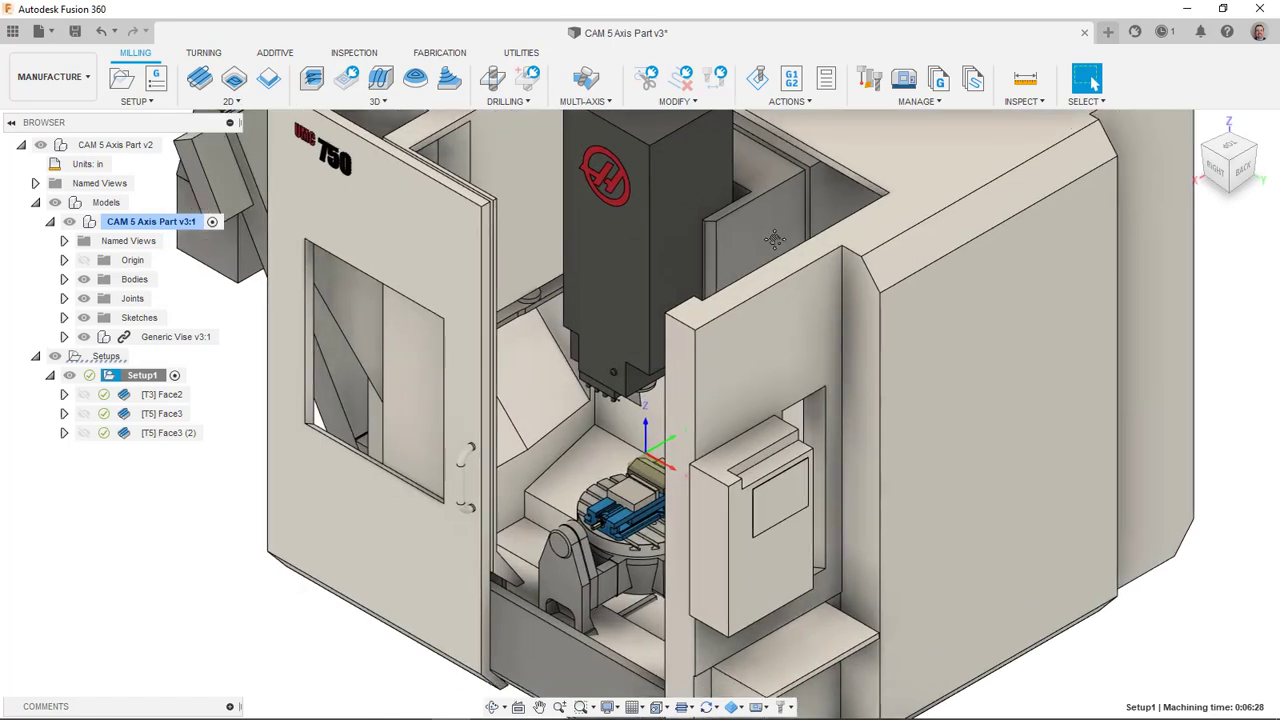
{"action": "scroll", "coordinate": [643, 494], "scroll_direction": "up", "scroll_amount": 5}
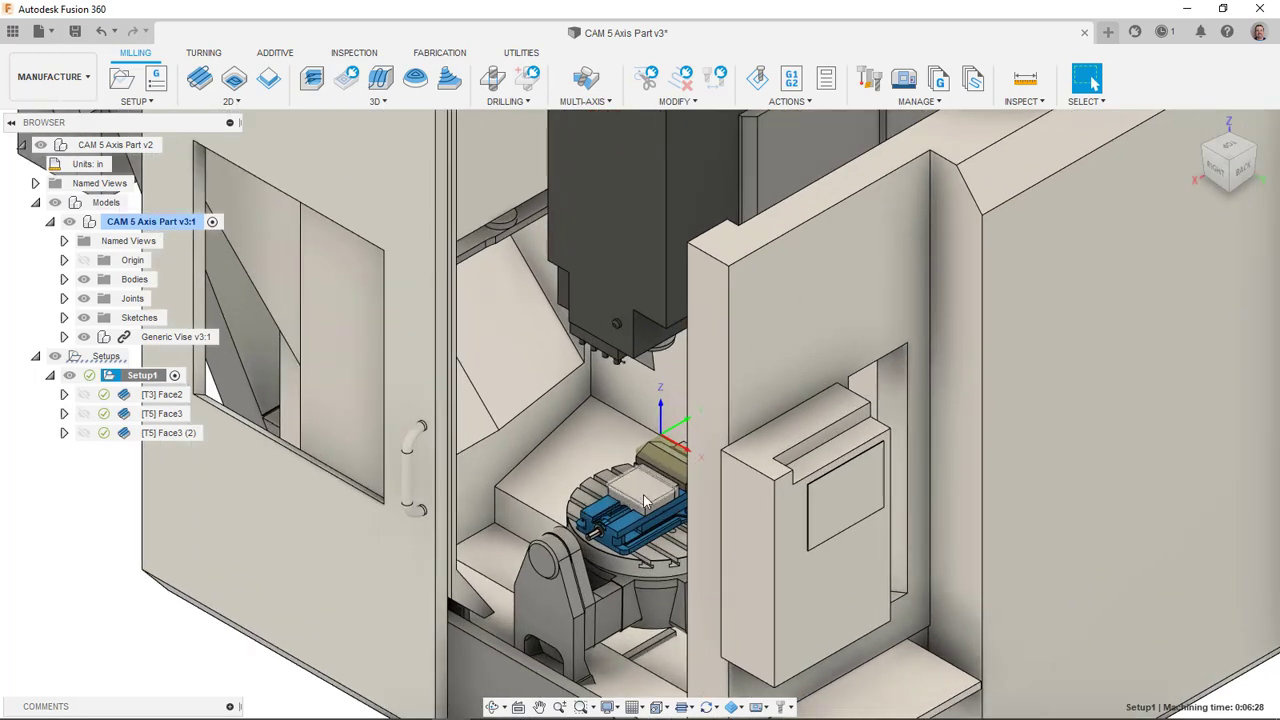
{"action": "scroll", "coordinate": [648, 487], "scroll_direction": "up", "scroll_amount": 5}
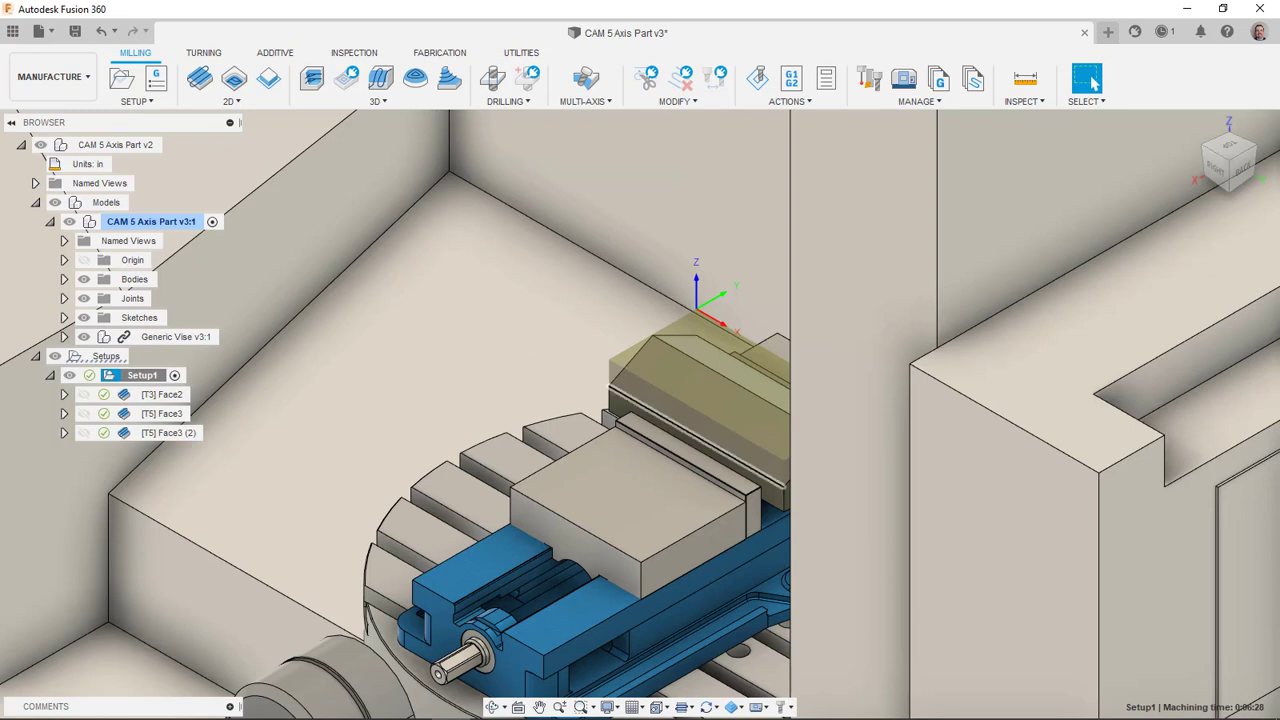
{"action": "scroll", "coordinate": [476, 404], "scroll_direction": "down", "scroll_amount": 1}
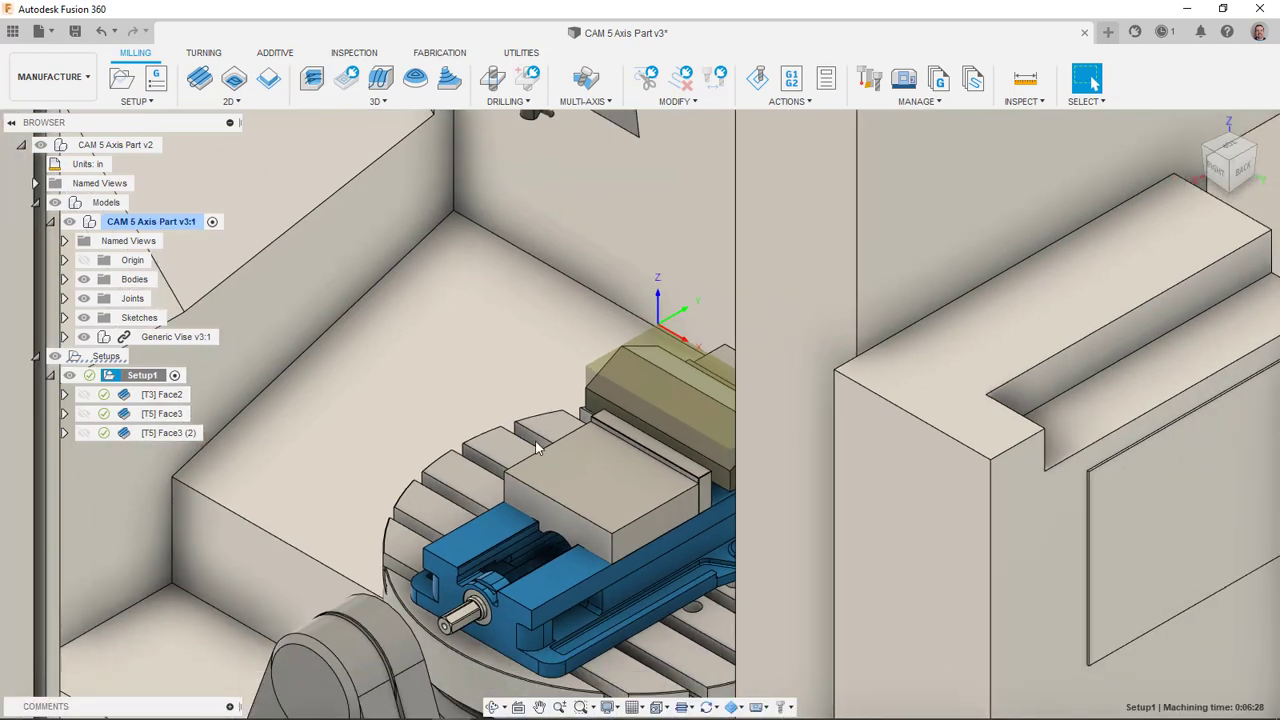
{"action": "middle_click_drag", "start_coordinate": [540, 445], "coordinate": [1093, 83], "text": "shift"}
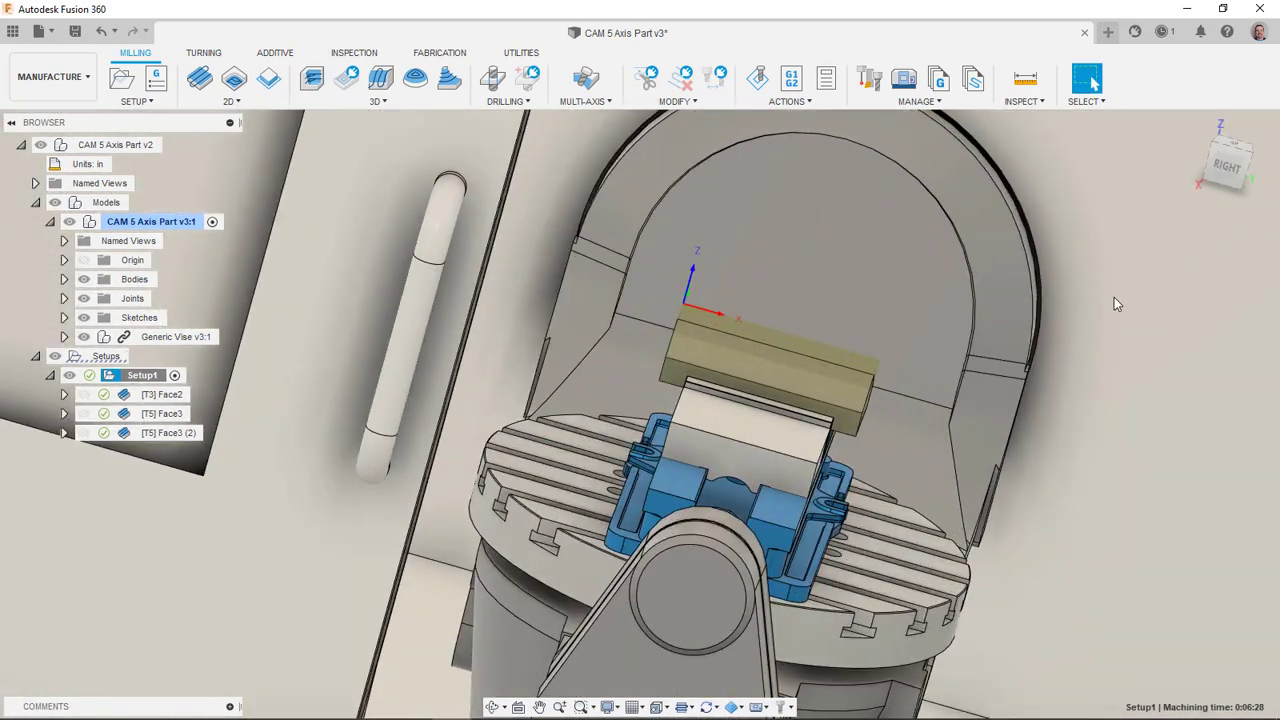
{"action": "left_click", "coordinate": [1227, 163]}
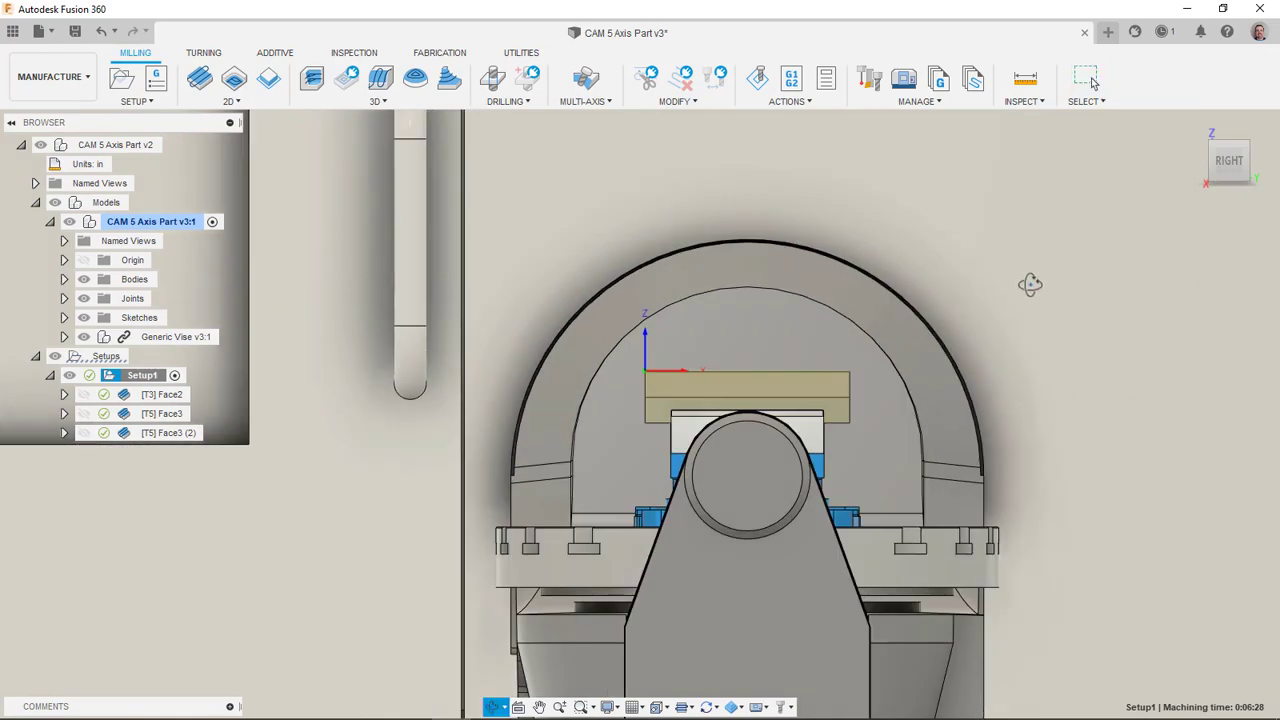
{"action": "middle_click_drag", "start_coordinate": [1029, 283], "coordinate": [914, 329], "text": "shift"}
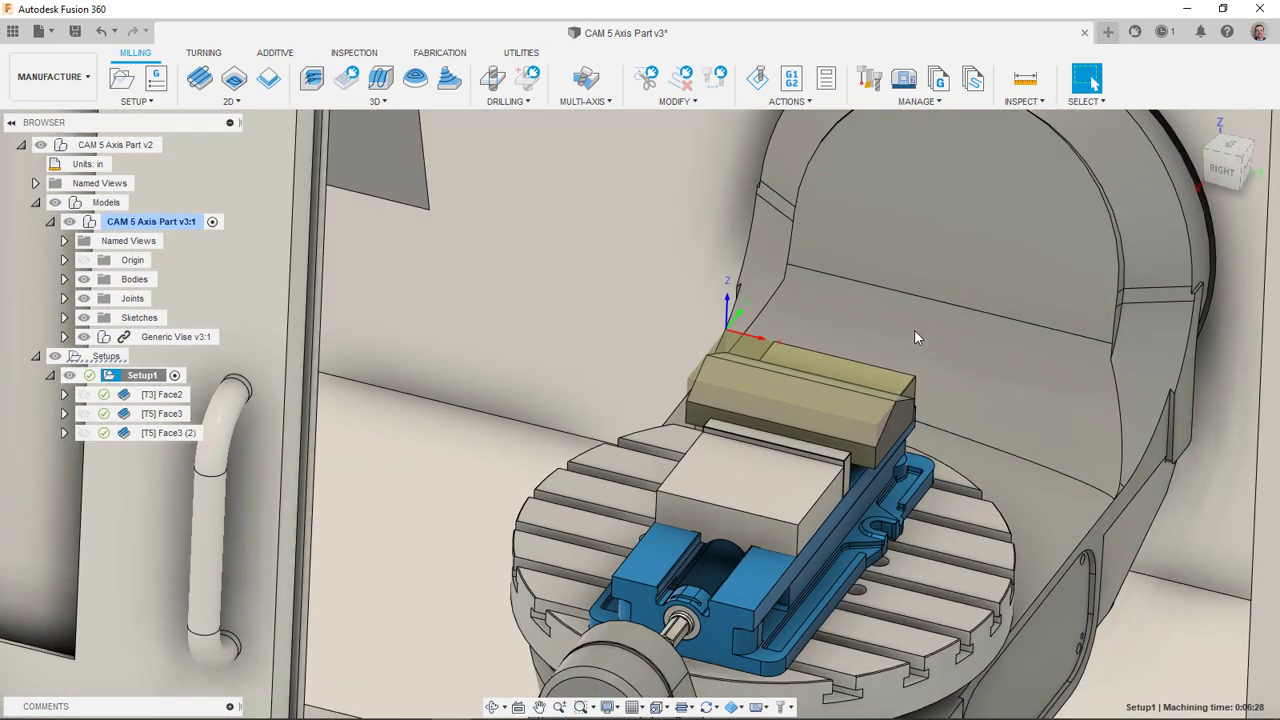
Simulate Setup1 with the machine, play through the facing operations, and pause during Face3 (2)
{"action": "right_click", "coordinate": [118, 377]}
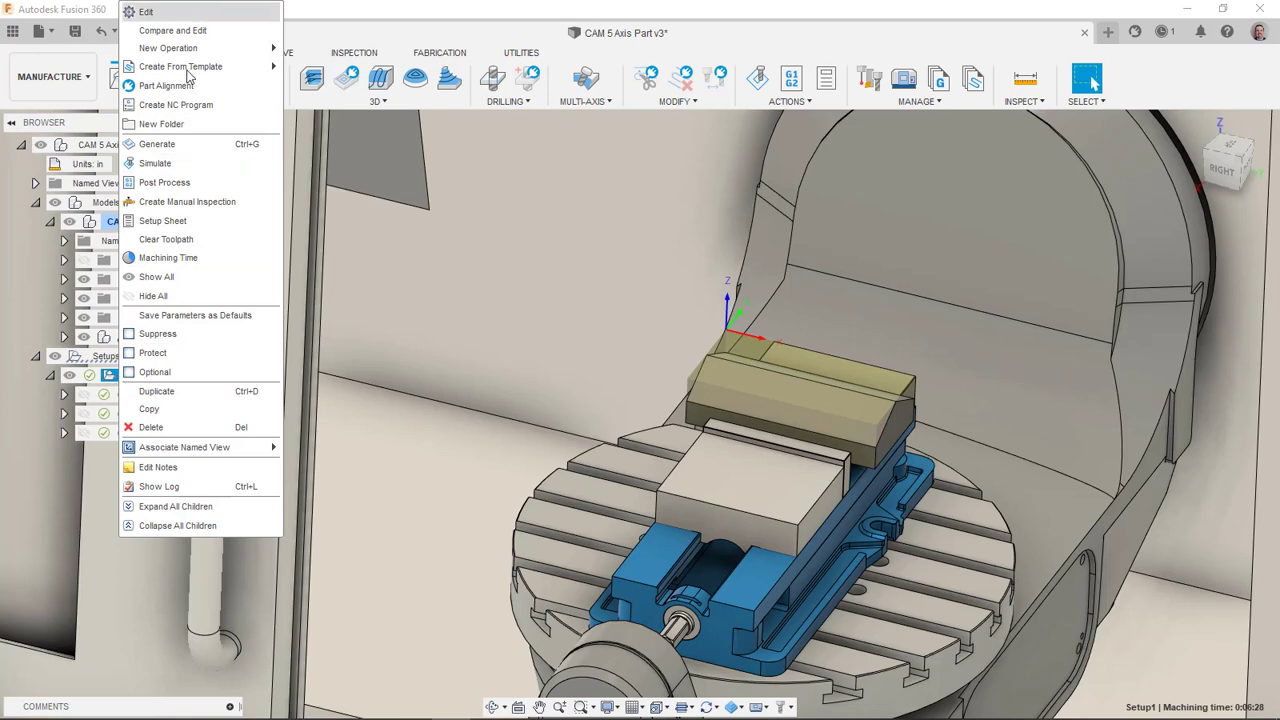
{"action": "left_click", "coordinate": [165, 167]}
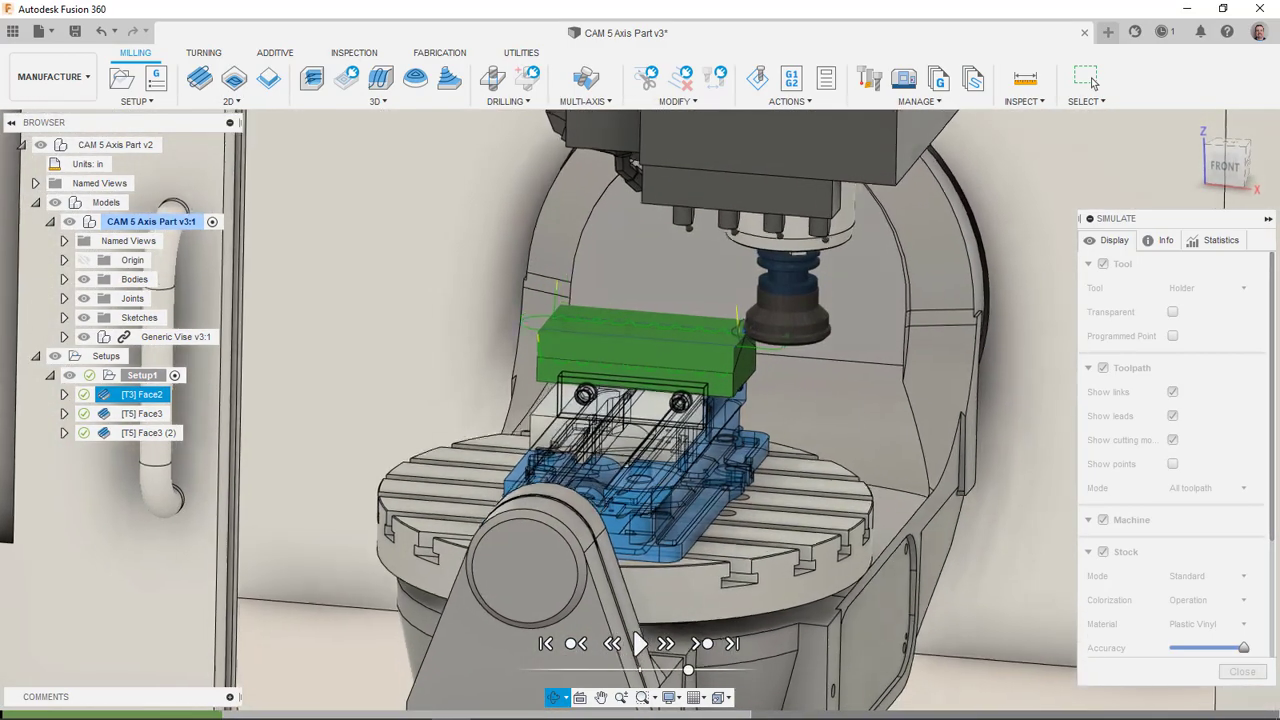
{"action": "left_click", "coordinate": [641, 643]}
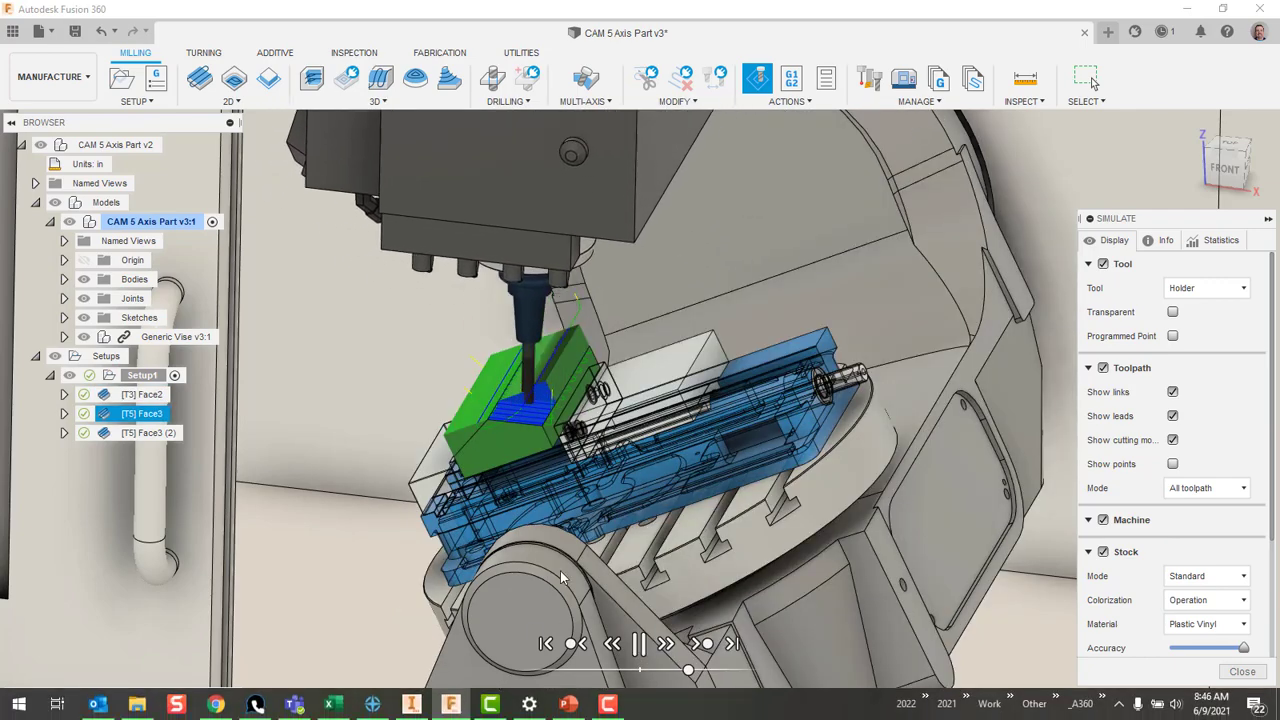
{"action": "middle_click_drag", "start_coordinate": [560, 570], "coordinate": [590, 551], "text": "shift"}
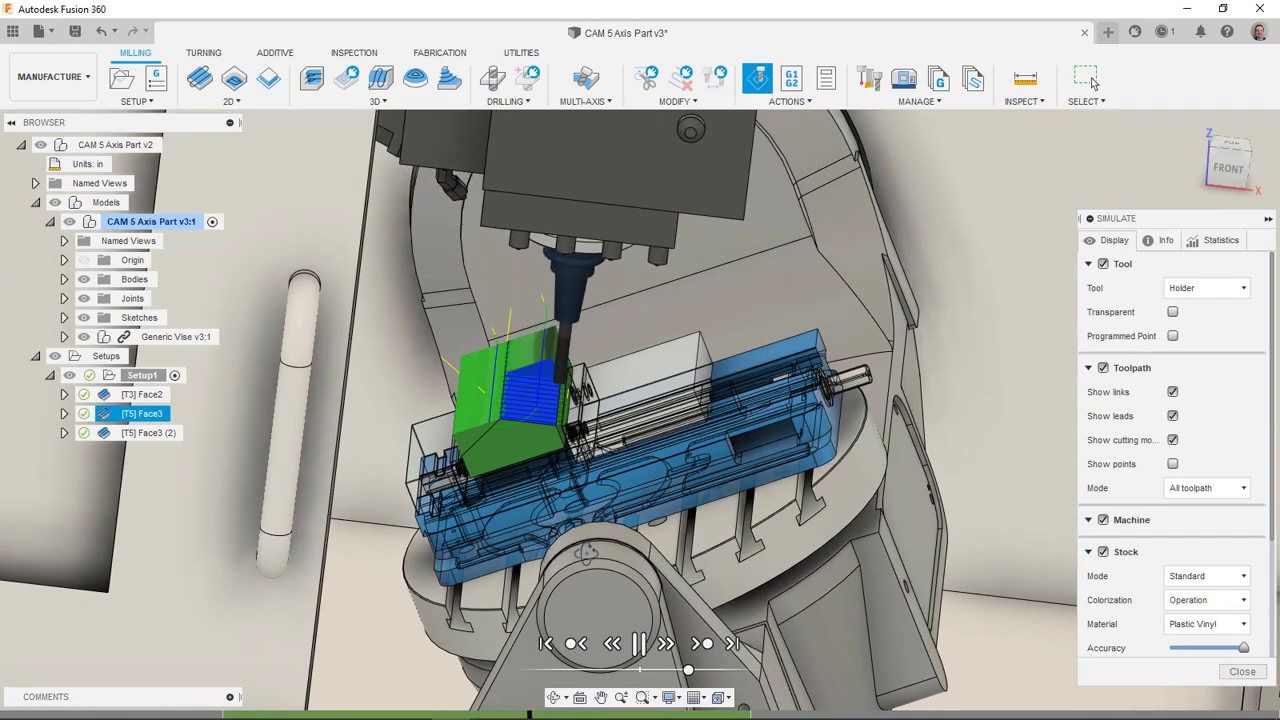
{"action": "scroll", "coordinate": [636, 431], "scroll_direction": "down", "scroll_amount": 3}
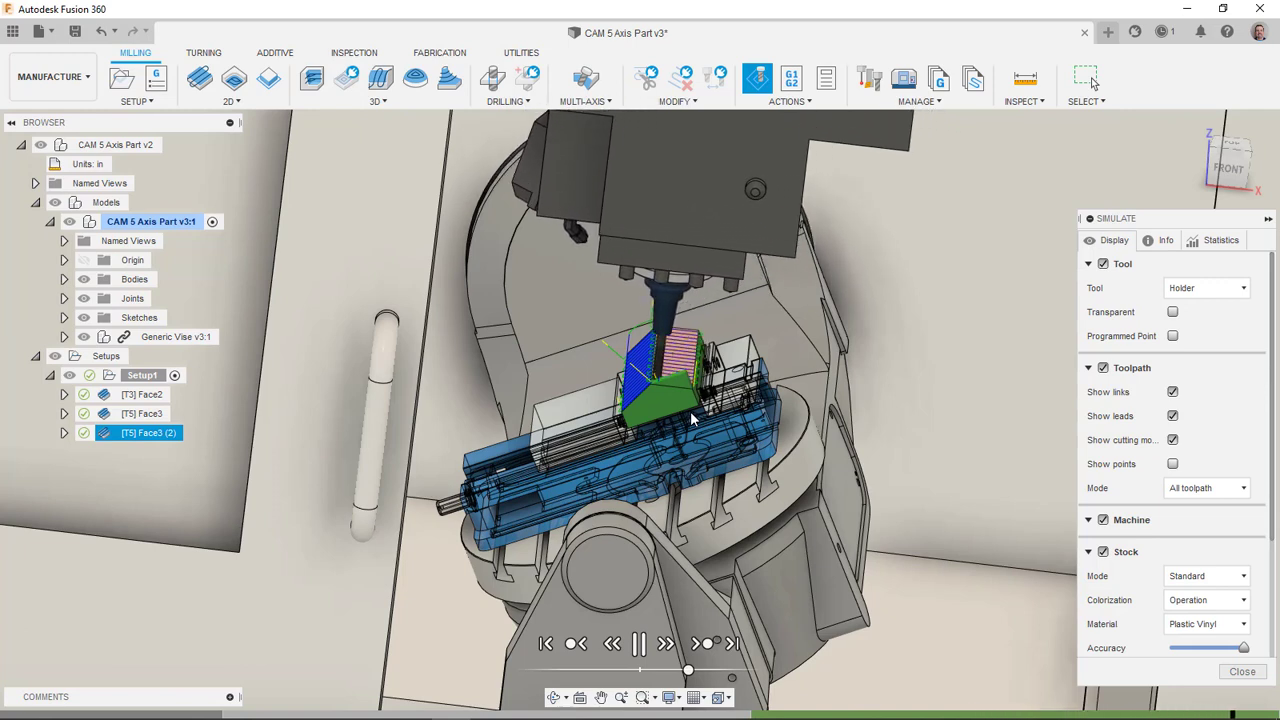
{"action": "key", "text": "space"}
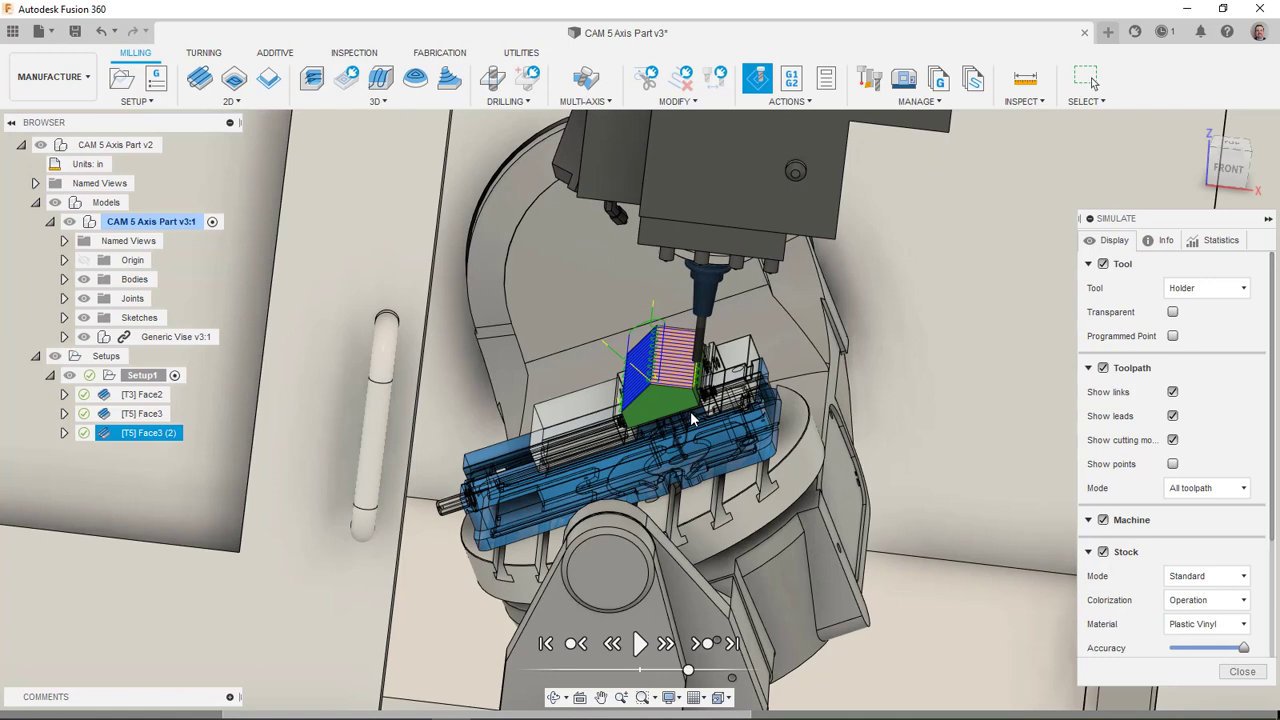